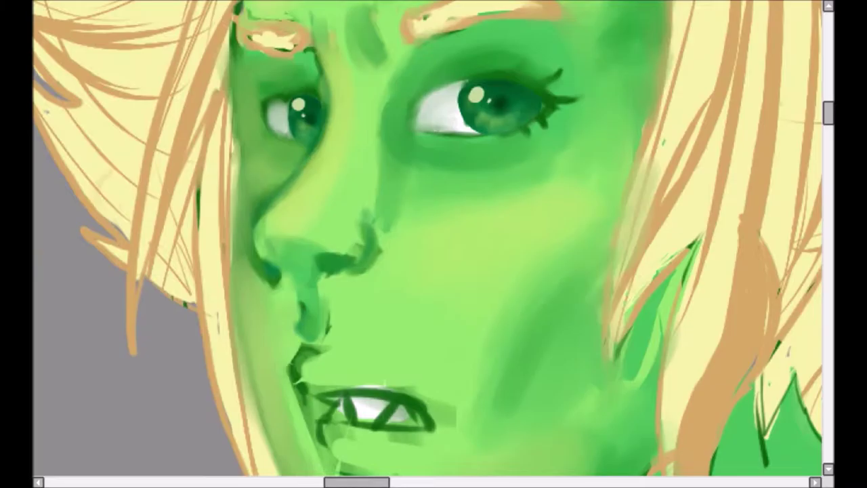
Try to outline both eyes with thick cream lid lines and lashes
scroll(323, 63, "down", 2)
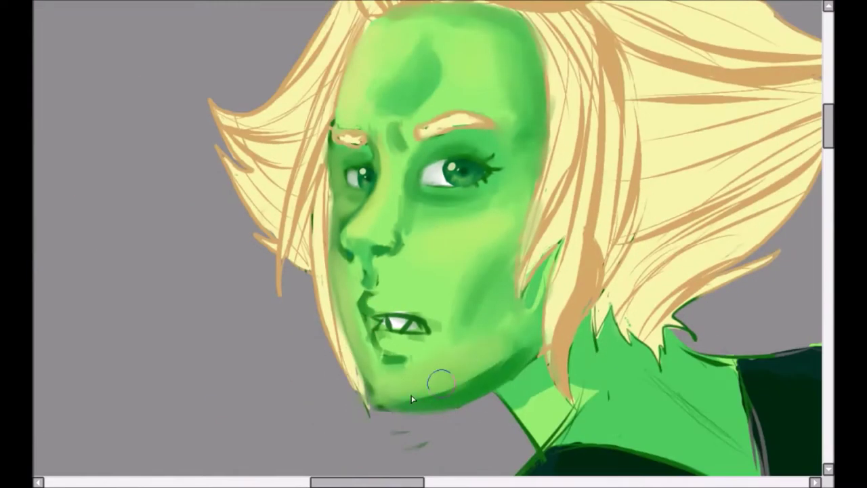
scroll(352, 219, "up", 2)
scroll(352, 210, "down", 2)
scroll(204, 278, "up", 2)
scroll(379, 139, "down", 2)
scroll(380, 139, "up", 2)
left_click_drag(293, 36, 210, 67)
left_click_drag(243, 40, 207, 100)
mouse_move(407, 68)
left_mouse_down()
mouse_move(445, 35)
mouse_move(576, 27)
left_mouse_up()
scroll(340, 154, "up", 3)
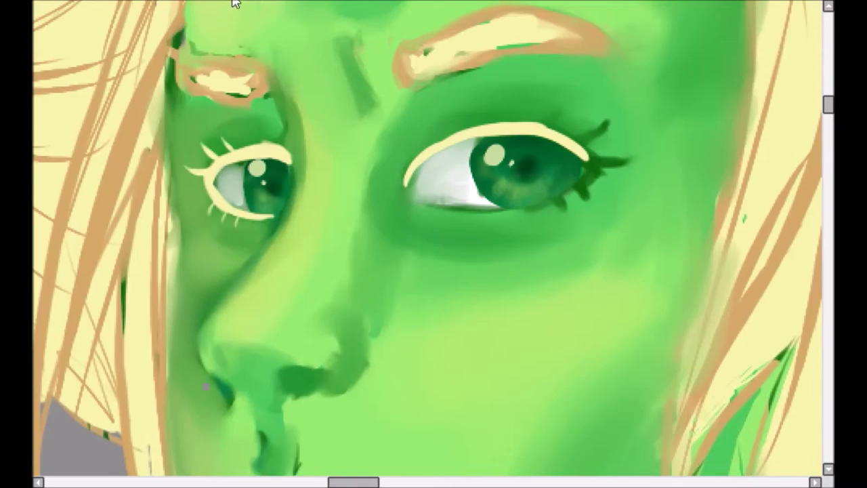
key("ctrl+z")
key("ctrl+z")
key("ctrl+z")
key("ctrl+z")
Outline the far eye with thinner cream lid lines and lashes, and try the same on the near eye
left_click_drag(291, 169, 207, 183)
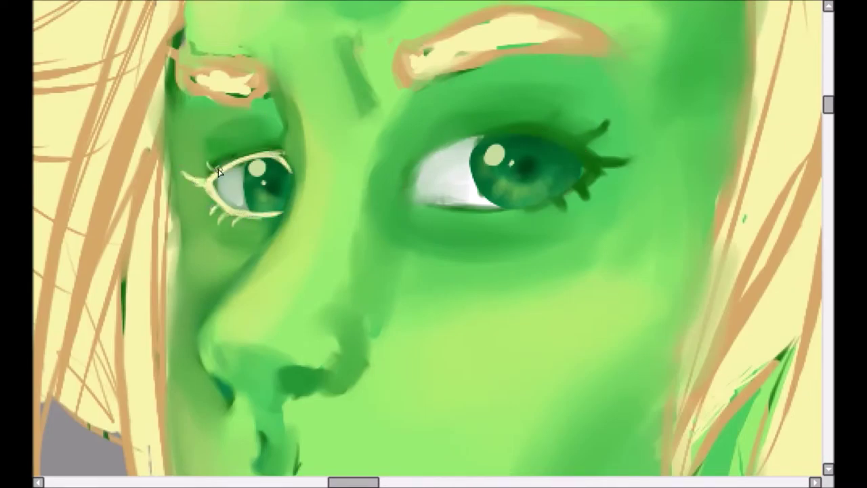
mouse_move(406, 196)
left_mouse_down()
mouse_move(596, 146)
mouse_move(417, 207)
left_mouse_up()
scroll(208, 57, "down", 2)
key("ctrl+z")
key("ctrl+z")
key("ctrl+z")
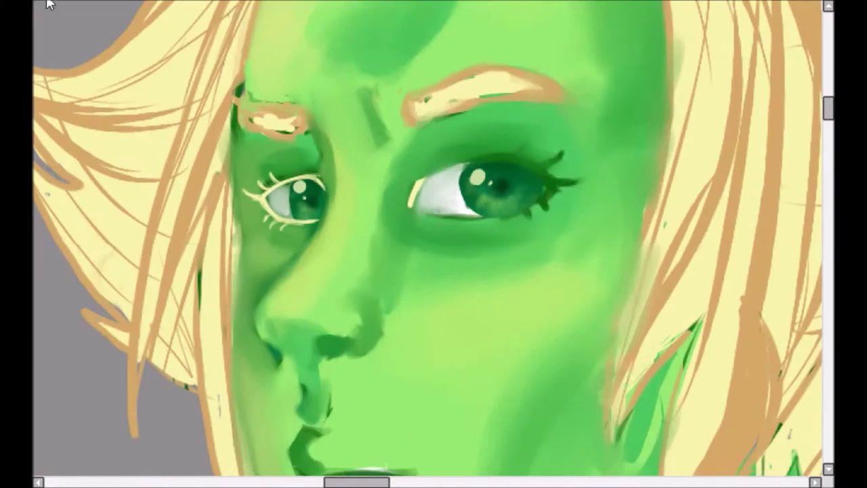
Paint dark green lid lines on both eyes and fine lashes on the far eye
scroll(208, 57, "up", 2)
left_click_drag(261, 217, 193, 196)
left_click_drag(405, 166, 589, 135)
left_click_drag(190, 157, 234, 177)
left_click_drag(596, 183, 518, 207)
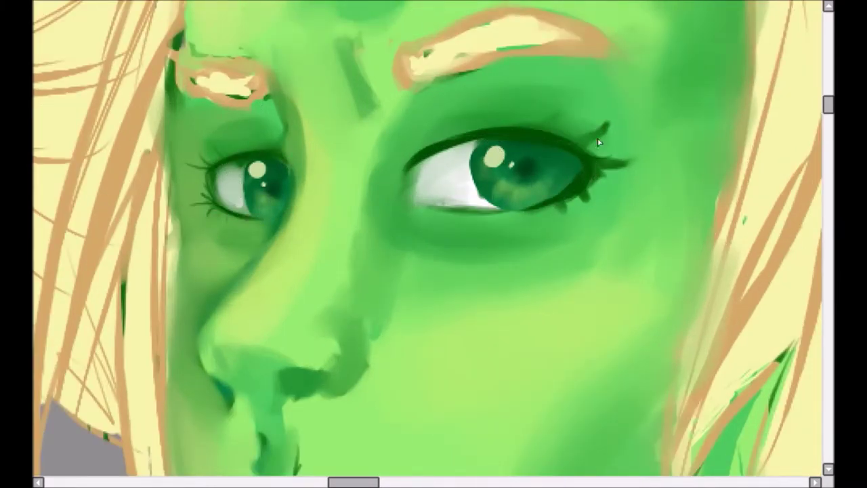
Refine the near eye with a thin lower lid line and fine dark lashes on both lids, painting over the old chunky lashes
left_click_drag(539, 102, 562, 128)
left_click_drag(535, 215, 421, 205)
left_click_drag(406, 188, 415, 182)
key("ctrl+z")
key("ctrl+z")
scroll(603, 131, "down", 2)
scroll(604, 132, "up", 2)
left_click_drag(617, 147, 590, 195)
scroll(537, 227, "down", 2)
Free-transform the far eye to adjust its shape and fit on the face
left_click_drag(257, 157, 252, 163)
key("ctrl+t")
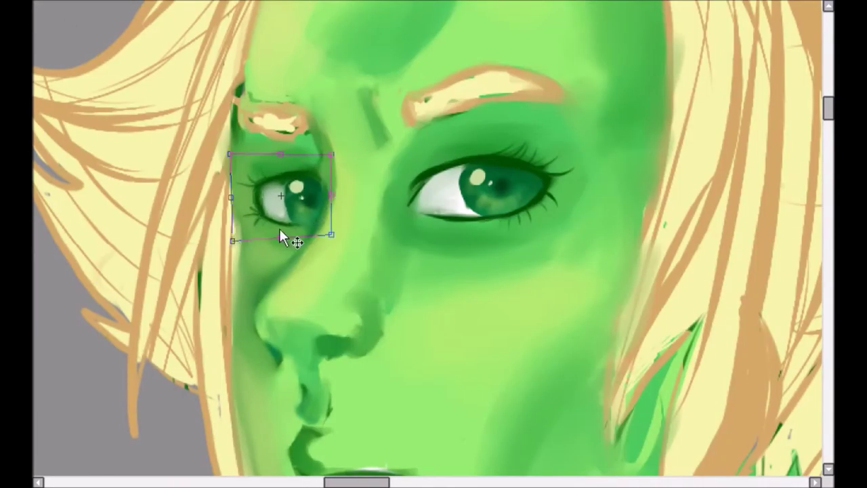
scroll(285, 236, "down", 2)
scroll(242, 4, "down", 2)
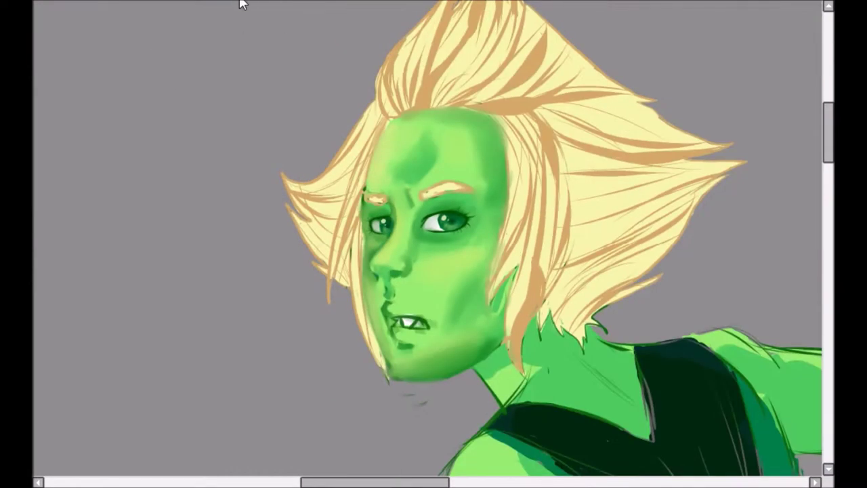
Paint over the mouth's rough line art with white pointed teeth, grey tooth shading and soft green lips
scroll(379, 224, "up", 4)
left_click_drag(318, 251, 407, 264)
scroll(338, 204, "up", 1)
mouse_move(298, 207)
left_mouse_down()
mouse_move(349, 197)
mouse_move(345, 227)
left_mouse_up()
left_click_drag(393, 194, 401, 221)
left_click_drag(335, 195, 379, 189)
scroll(359, 204, "down", 2)
scroll(359, 203, "up", 3)
left_click_drag(315, 213, 271, 182)
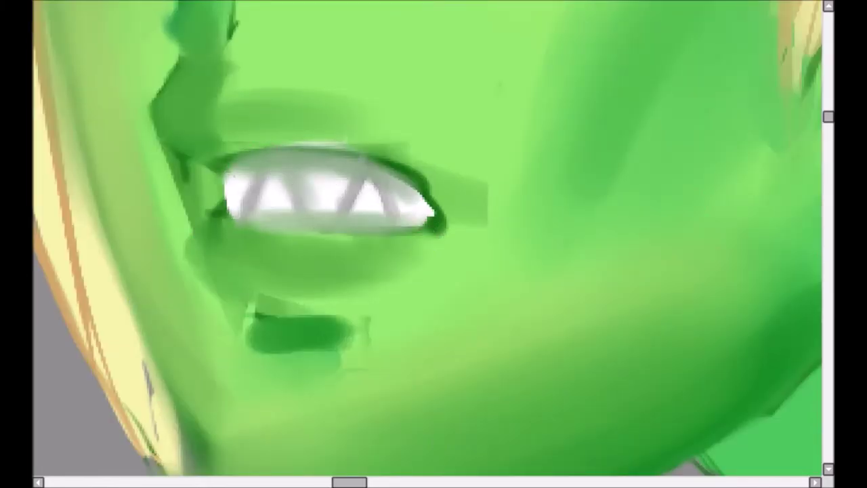
Redraw the grey gaps between the teeth and outline both lips in soft dark green
mouse_move(356, 177)
left_mouse_down()
mouse_move(287, 174)
mouse_move(253, 199)
left_mouse_up()
left_click_drag(192, 225, 372, 286)
left_click_drag(166, 68, 303, 157)
scroll(303, 157, "down", 2)
scroll(216, 212, "up", 2)
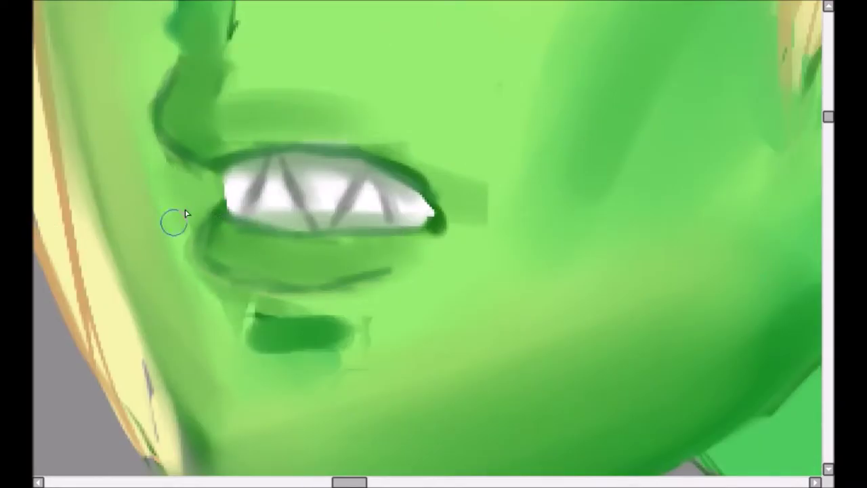
Transform the mouth to adjust its placement, and blend the shading of the lips and nostrils
scroll(358, 196, "down", 3)
scroll(359, 195, "up", 1)
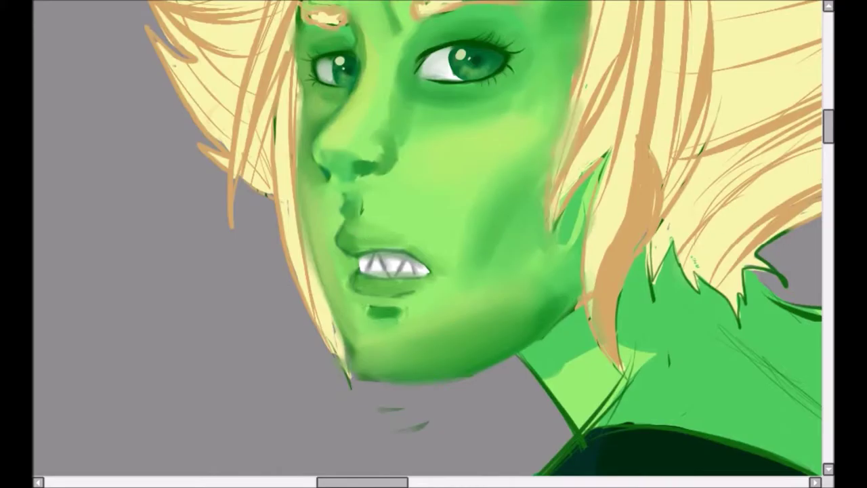
key("ctrl+t")
scroll(427, 244, "down", 2)
key("Return")
scroll(248, 194, "down", 1)
scroll(443, 265, "up", 2)
scroll(242, 294, "up", 2)
scroll(394, 156, "down", 1)
scroll(395, 156, "down", 1)
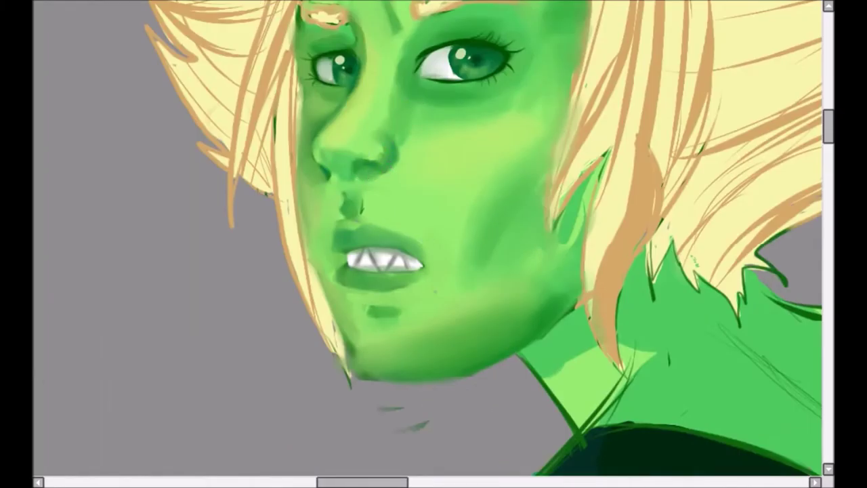
Reshape the chin and jawline into a cleaner edge and blend the shadow beneath the cheek
scroll(240, 6, "down", 3)
scroll(240, 5, "up", 3)
scroll(436, 352, "down", 1)
scroll(244, 2, "down", 2)
scroll(427, 239, "up", 3)
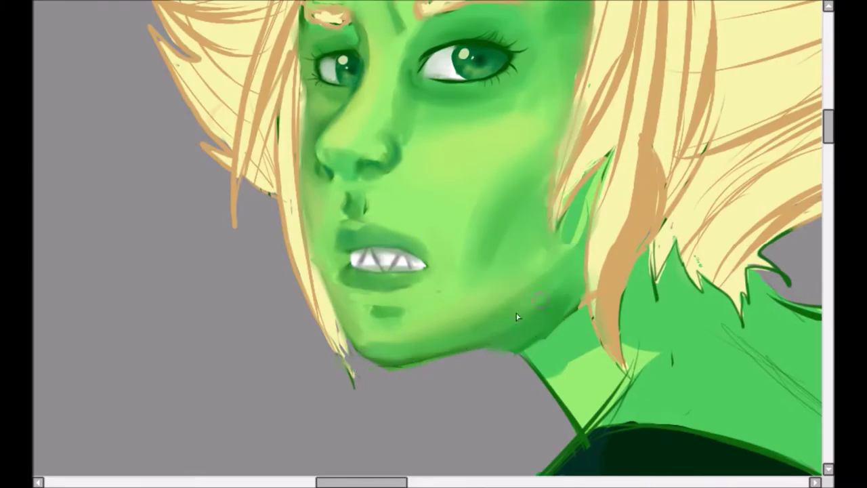
Paint soft green shading over the neck and blend it into the jaw
scroll(563, 286, "down", 3)
scroll(217, 138, "up", 2)
left_click_drag(217, 138, 339, 176)
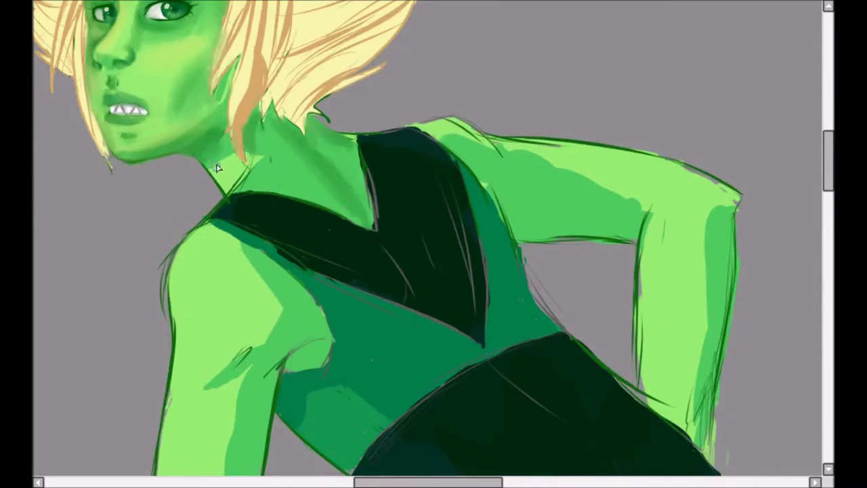
Blend the hanging arm's shoulder and armpit shading and darken the inner edge of the upper arm
scroll(353, 139, "down", 2)
left_click_drag(264, 248, 296, 356)
scroll(296, 357, "up", 2)
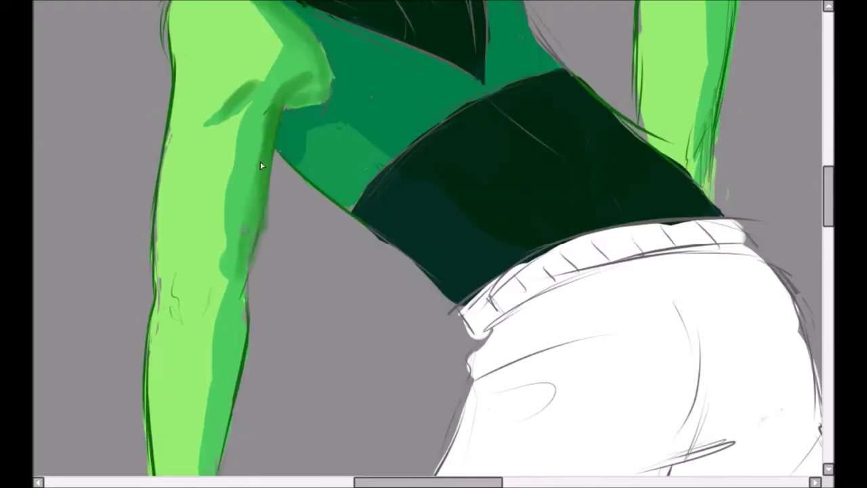
left_click_drag(265, 151, 237, 230)
scroll(433, 243, "down", 2)
Blend the shadow down the hanging arm's forearm and paint dark green creases at the elbow
left_click_drag(326, 102, 285, 406)
left_click_drag(294, 183, 277, 427)
scroll(292, 203, "up", 2)
scroll(234, 303, "down", 1)
left_click_drag(243, 215, 231, 373)
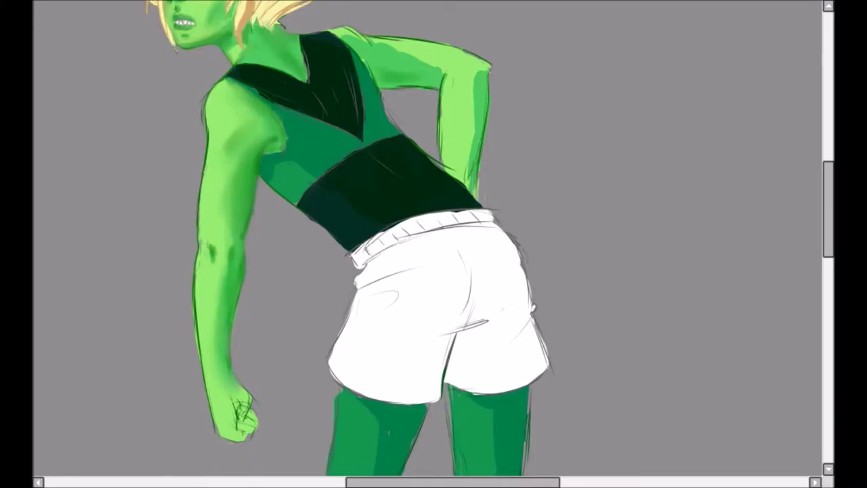
scroll(284, 232, "down", 2)
Smooth the hanging arm's shading and paint over its dark sketch outline from shoulder to forearm
scroll(284, 233, "up", 4)
left_click_drag(284, 232, 298, 87)
scroll(298, 87, "down", 3)
scroll(54, 342, "up", 3)
scroll(55, 343, "down", 3)
scroll(447, 207, "up", 3)
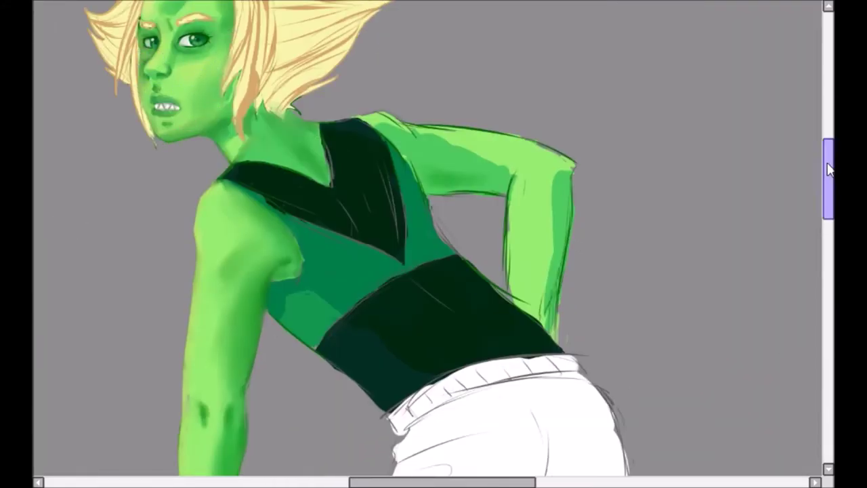
Blend light and shadow on the bent arm, softening its sketch outlines, and add lighter patches to the neck
scroll(204, 128, "up", 1)
scroll(277, 128, "down", 3)
scroll(277, 128, "right", 2)
scroll(298, 243, "down", 2)
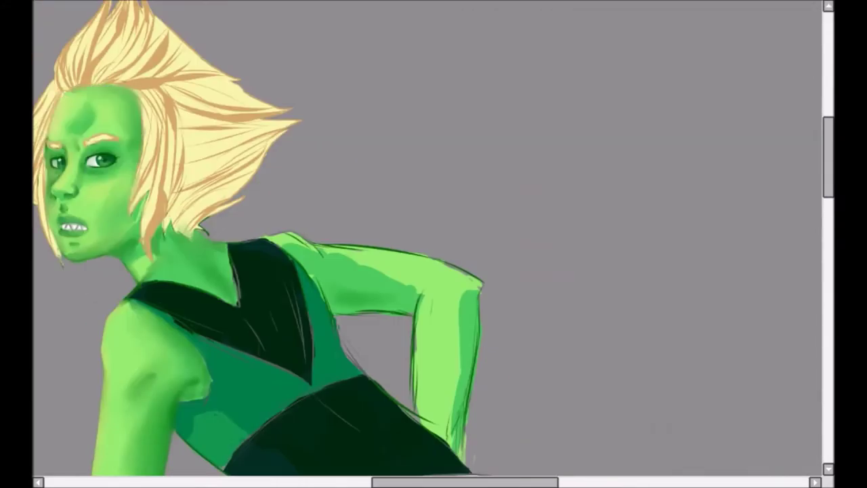
scroll(298, 244, "up", 2)
mouse_move(342, 130)
left_mouse_down()
mouse_move(461, 264)
mouse_move(421, 125)
left_mouse_up()
mouse_move(354, 99)
left_mouse_down()
mouse_move(453, 237)
mouse_move(346, 61)
left_mouse_up()
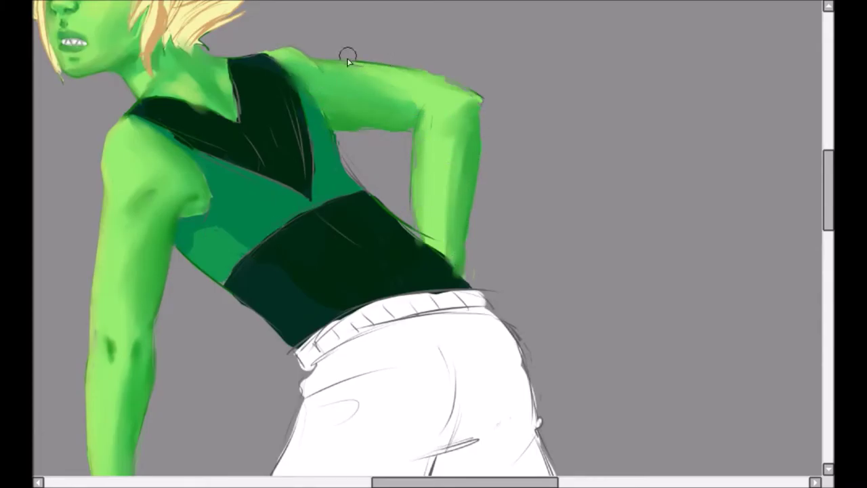
scroll(329, 67, "down", 3)
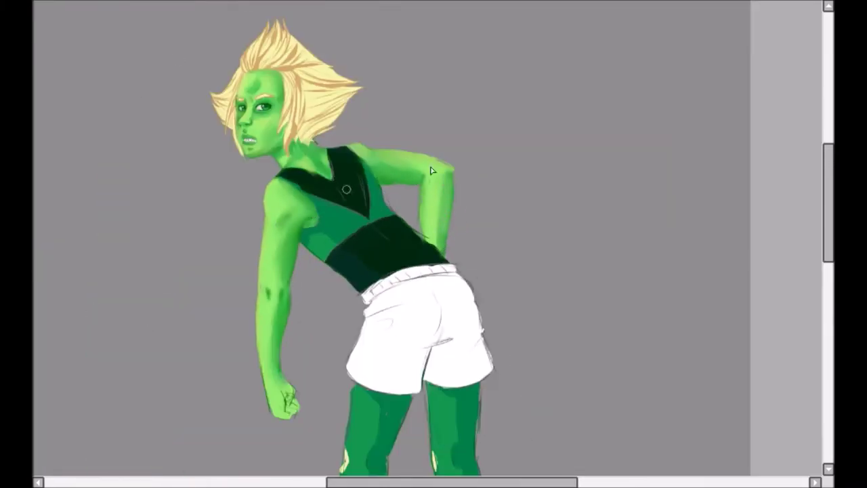
scroll(325, 202, "up", 1)
scroll(319, 213, "down", 1)
scroll(315, 217, "up", 2)
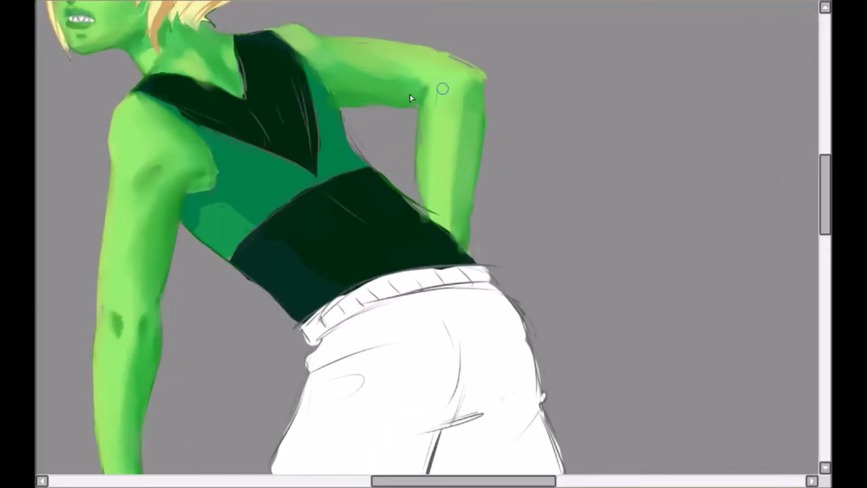
Erase the stray sketch lines along the bent arm's edges and the adjoining side of the torso
scroll(426, 238, "up", 1)
scroll(508, 118, "up", 3)
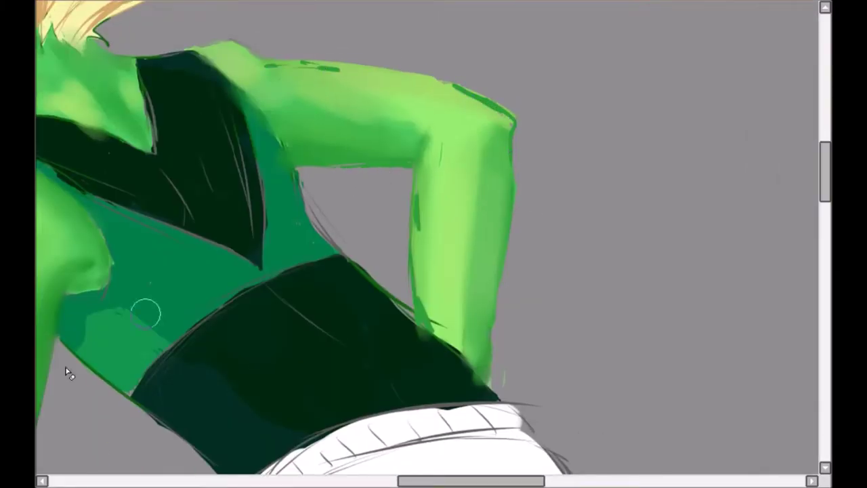
left_click_drag(302, 177, 353, 260)
left_click_drag(494, 291, 509, 176)
left_click_drag(413, 310, 408, 221)
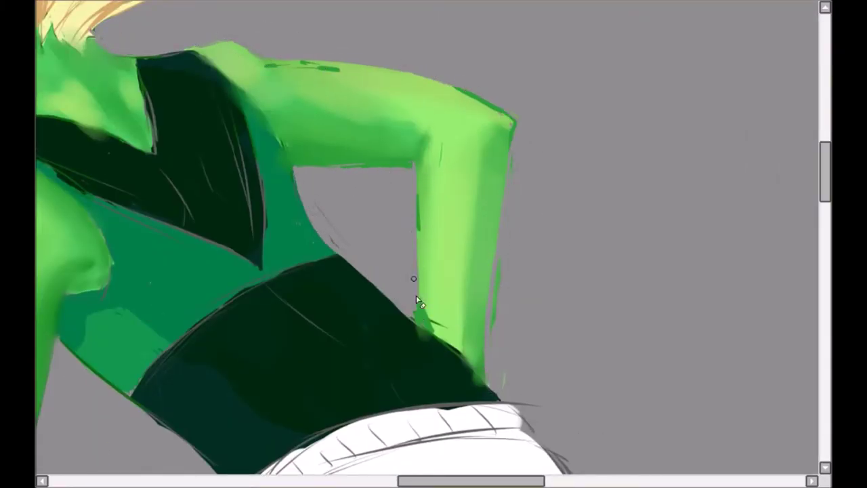
left_click_drag(477, 139, 461, 112)
Smooth the bent arm's edges and blend the shading from the elbow down the forearm
scroll(434, 244, "up", 8)
scroll(434, 243, "up", 2)
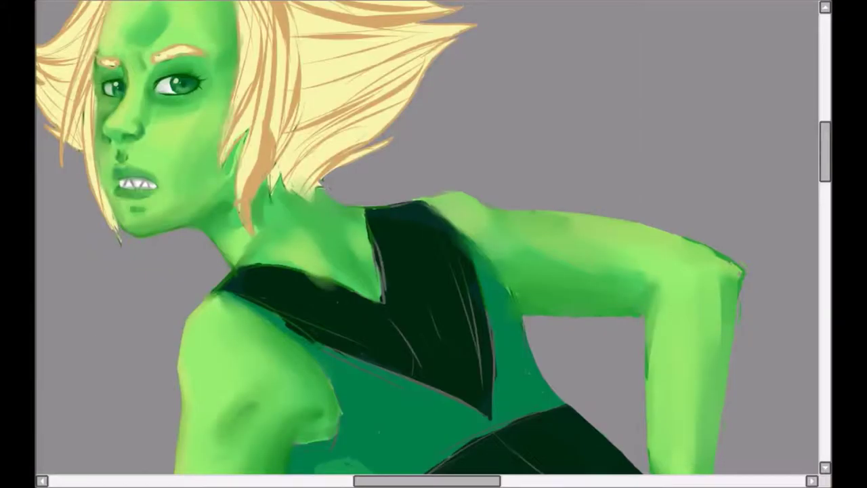
scroll(434, 244, "down", 3)
scroll(330, 130, "down", 2)
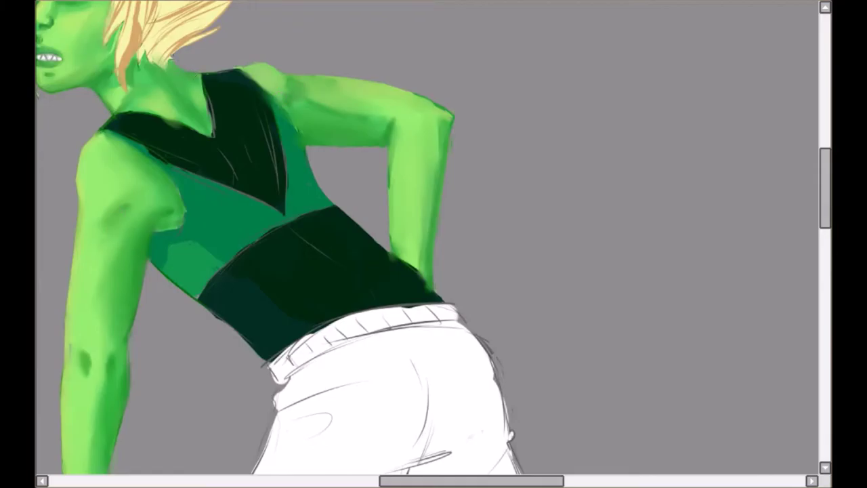
left_click_drag(444, 130, 430, 248)
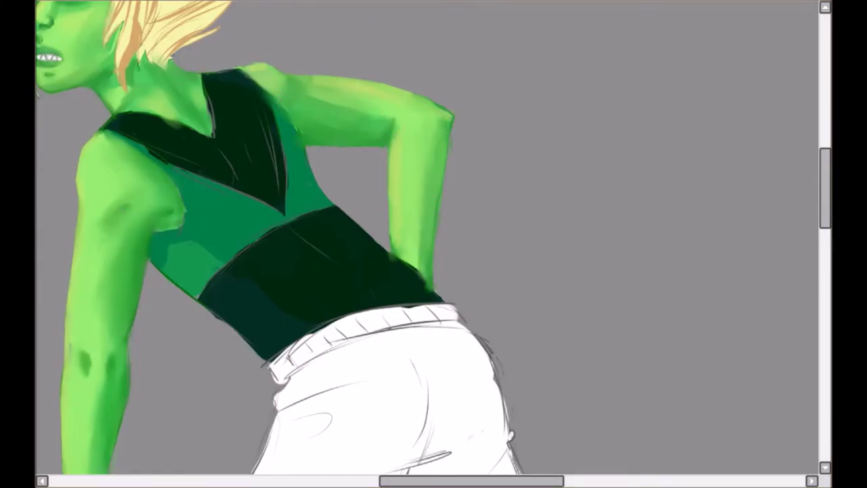
Paint the clenched fist over its sketch lines, shaping the thumb, fingers and knuckles in light and mid green
scroll(433, 244, "down", 5)
scroll(295, 138, "up", 3)
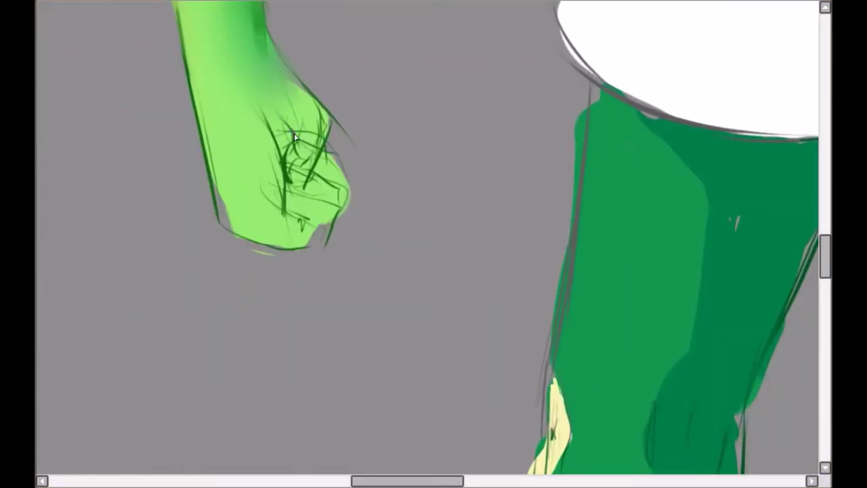
mouse_move(291, 128)
left_mouse_down()
mouse_move(316, 241)
mouse_move(316, 204)
mouse_move(227, 179)
mouse_move(307, 211)
mouse_move(312, 239)
mouse_move(291, 121)
mouse_move(318, 103)
mouse_move(303, 115)
mouse_move(281, 97)
left_mouse_up()
scroll(235, 240, "up", 2)
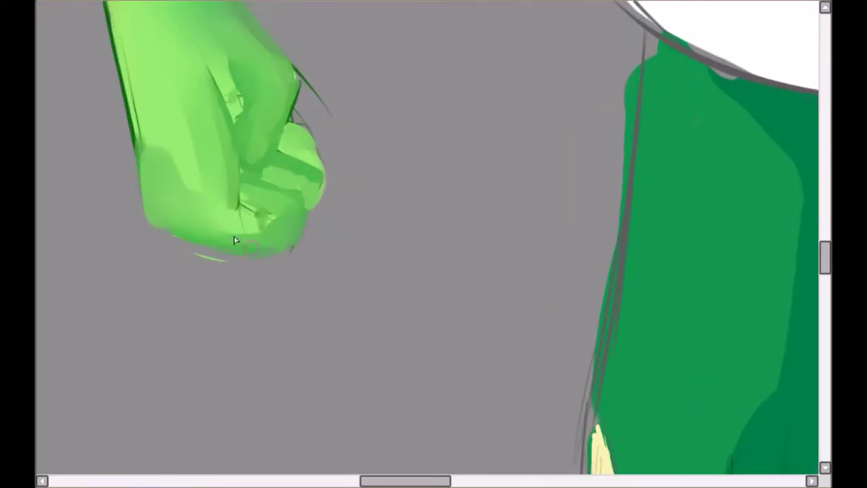
mouse_move(281, 272)
left_mouse_down()
mouse_move(232, 227)
mouse_move(258, 97)
mouse_move(160, 237)
left_mouse_up()
scroll(297, 200, "down", 2)
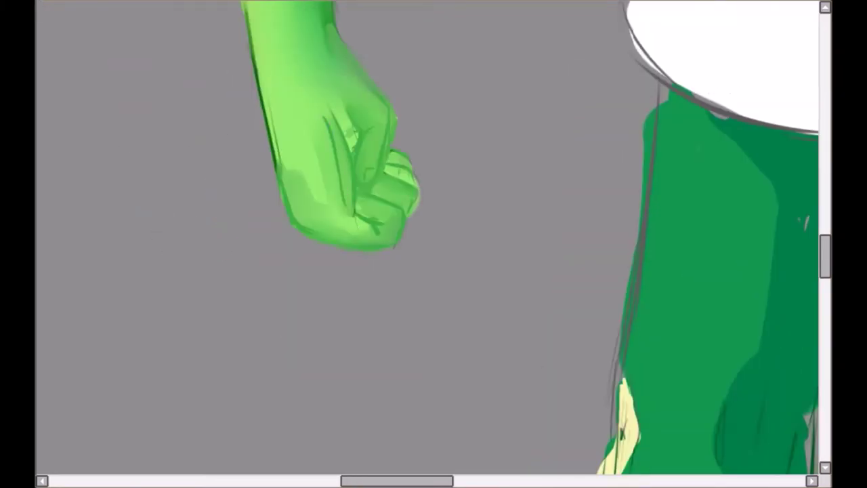
Clean up the fist and wrist outline and add yellow-green highlights along the hanging arm's outer edge
scroll(304, 180, "down", 3)
scroll(427, 243, "up", 2)
scroll(427, 242, "up", 1)
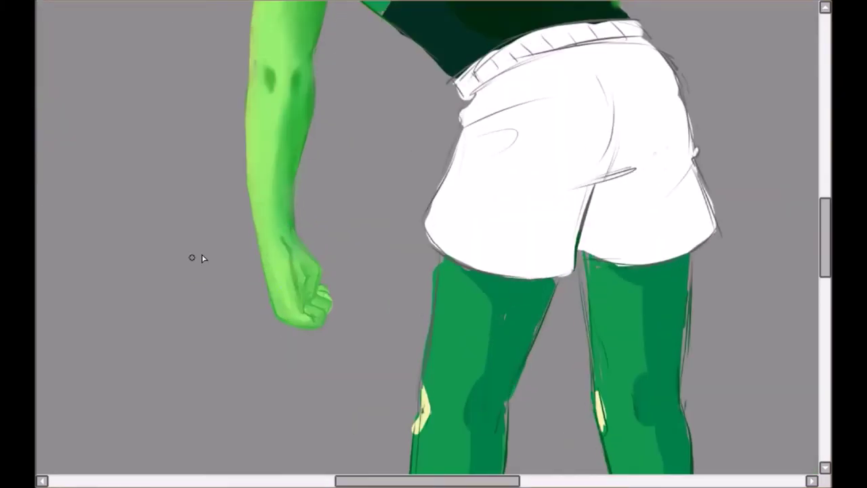
scroll(278, 208, "down", 1)
scroll(275, 191, "up", 3)
scroll(276, 192, "up", 1)
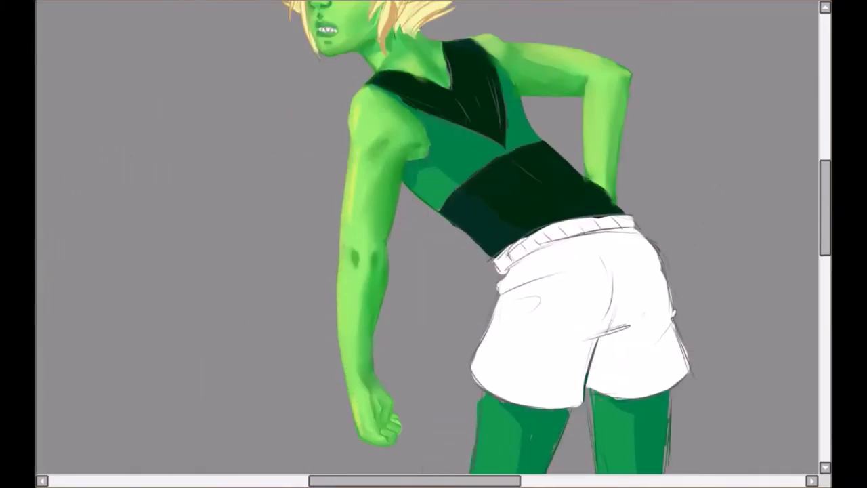
Shade both legs with blended dark green along their back sides, under the shorts, behind the knees and at the ankles
scroll(555, 91, "down", 1)
scroll(302, 326, "up", 2)
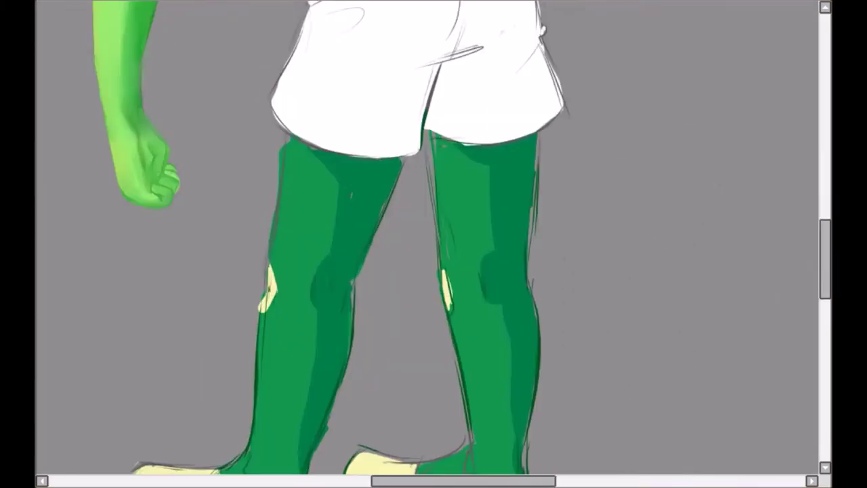
scroll(302, 326, "down", 3)
scroll(302, 325, "up", 1)
left_click_drag(532, 27, 522, 379)
mouse_move(474, 20)
left_mouse_down()
mouse_move(518, 135)
mouse_move(521, 336)
left_mouse_up()
left_click_drag(298, 27, 389, 53)
left_click_drag(508, 41, 515, 379)
mouse_move(312, 27)
left_mouse_down()
mouse_move(379, 162)
mouse_move(359, 95)
mouse_move(318, 197)
left_mouse_up()
left_click_drag(271, 366, 277, 399)
left_click_drag(509, 264, 508, 380)
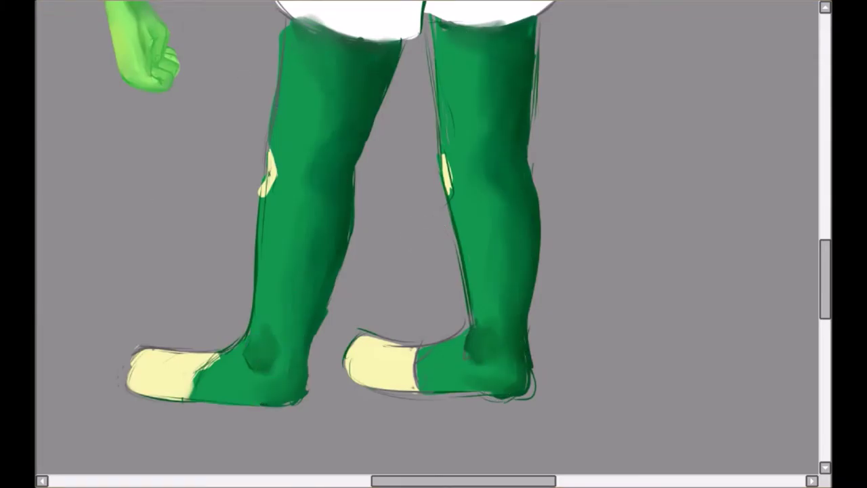
Erase the rough sketch lines along the back edges of both legs from thigh to calf
scroll(329, 149, "up", 2)
scroll(395, 110, "up", 3)
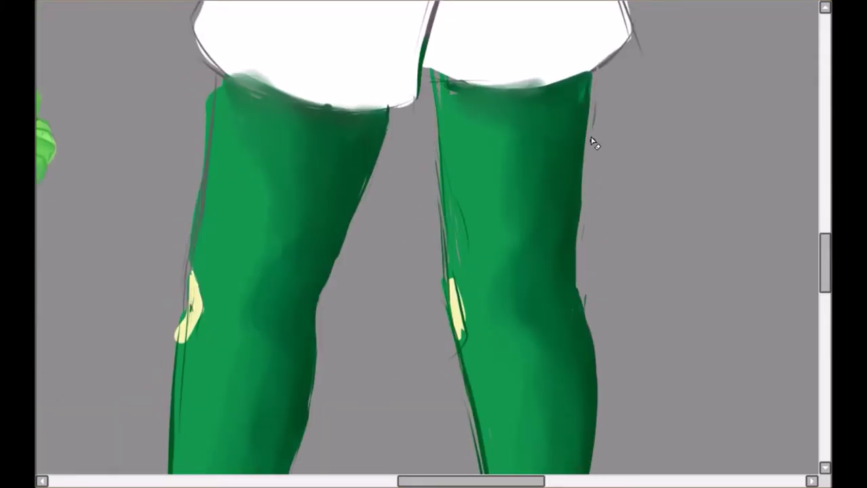
scroll(676, 131, "down", 5)
scroll(604, 169, "up", 2)
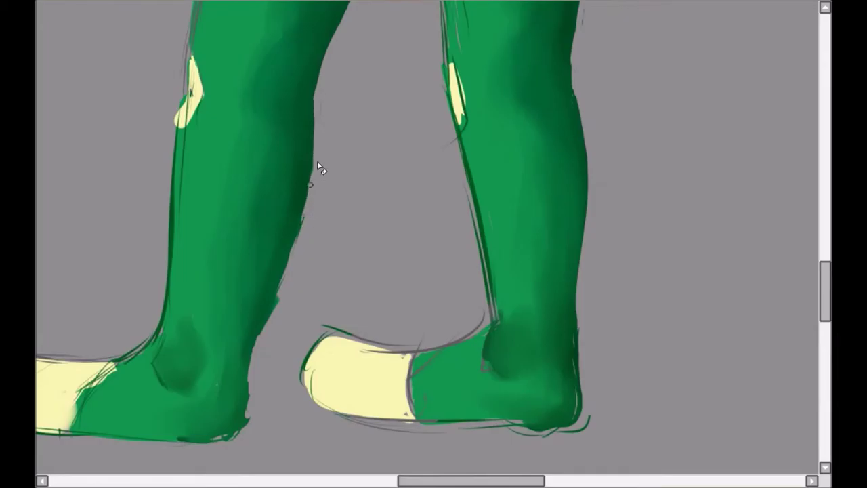
scroll(319, 151, "down", 2)
scroll(809, 179, "up", 5)
scroll(809, 180, "down", 5)
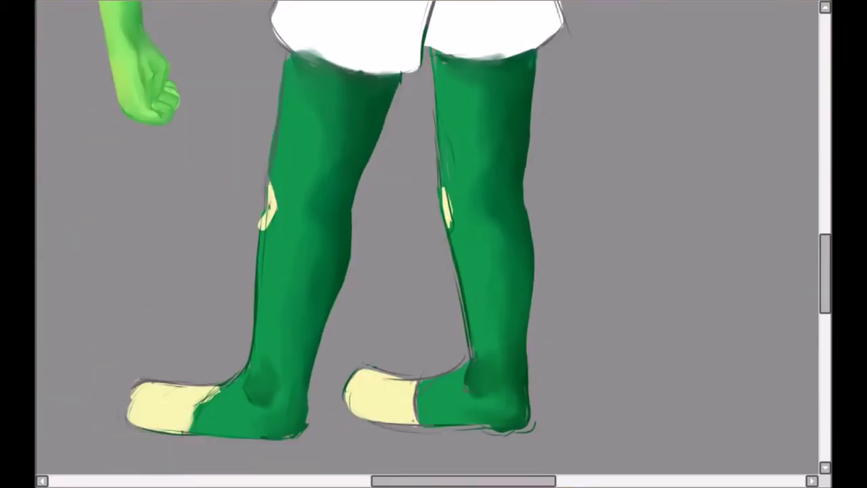
Clean up the heel outlines and blend lighter green into the front of both legs and feet
left_click_drag(503, 426, 417, 417)
mouse_move(207, 432)
left_mouse_down()
mouse_move(298, 437)
mouse_move(271, 203)
mouse_move(290, 287)
mouse_move(294, 364)
left_mouse_up()
left_click_drag(437, 114, 463, 291)
left_click_drag(468, 252, 486, 284)
Shade the sleeveless top with blended teal and green on the mid-back and near-black green on the collar and waist sections
scroll(66, 347, "down", 3)
scroll(350, 156, "up", 3)
left_click_drag(359, 182, 308, 224)
left_click_drag(352, 133, 392, 210)
left_click_drag(217, 240, 245, 261)
left_click_drag(238, 171, 295, 212)
left_click_drag(345, 129, 376, 221)
left_click_drag(318, 201, 224, 242)
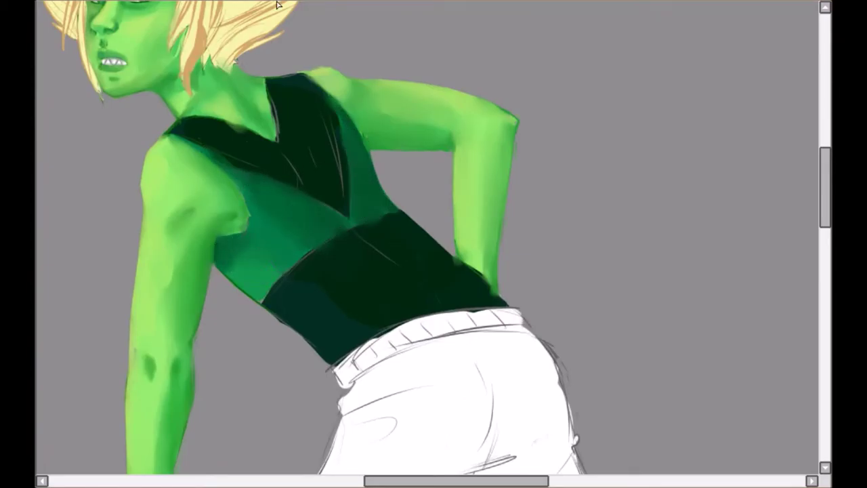
Blend the top's dark waist section and paint over the sketch lines along its upper curve and outer edges
scroll(277, 4, "up", 1)
scroll(154, 167, "up", 2)
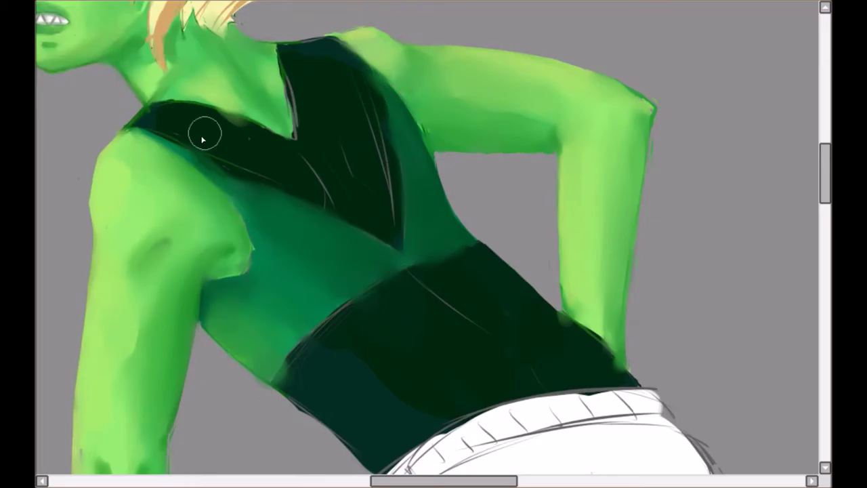
scroll(203, 139, "down", 5)
scroll(360, 239, "up", 4)
scroll(526, 265, "up", 2)
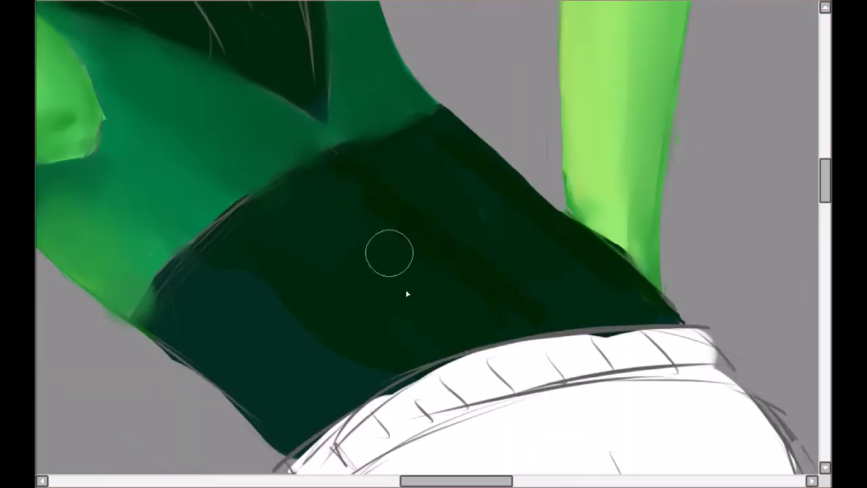
left_click_drag(576, 233, 616, 296)
left_click_drag(299, 166, 147, 312)
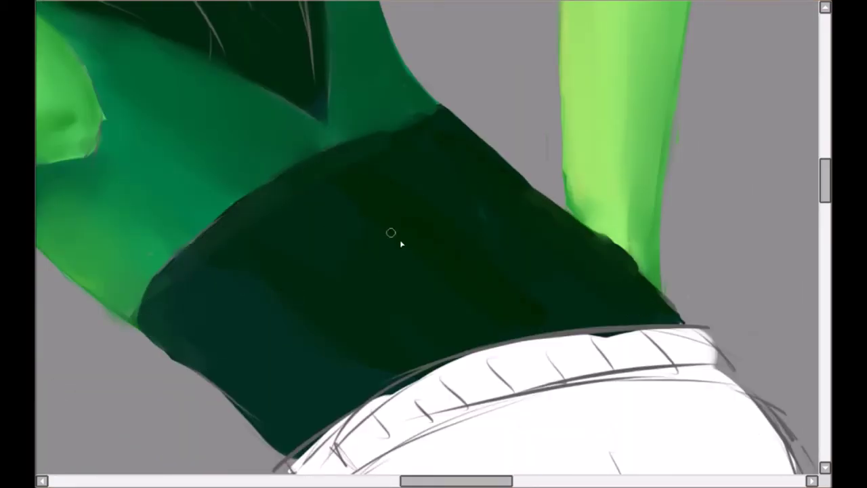
mouse_move(227, 264)
left_mouse_down()
mouse_move(355, 296)
mouse_move(217, 397)
mouse_move(248, 374)
mouse_move(328, 413)
left_mouse_up()
scroll(237, 315, "down", 2)
scroll(237, 316, "up", 3)
scroll(58, 129, "down", 4)
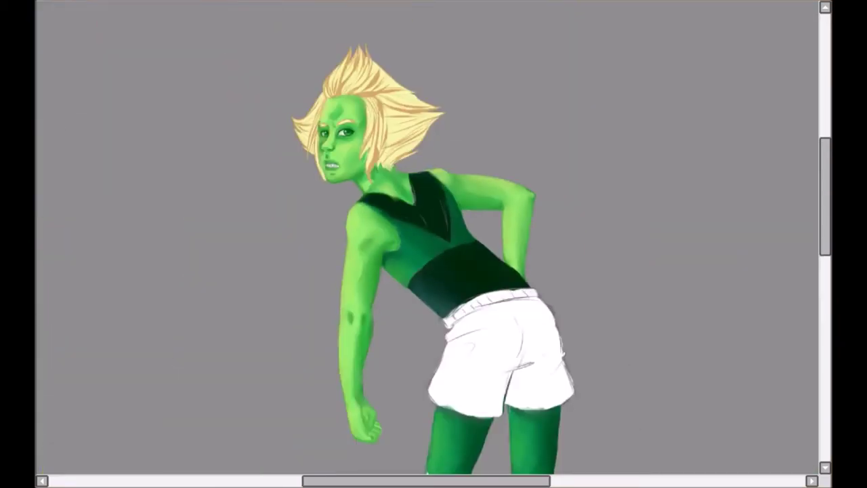
Shade the white shorts with blended pale blue-grey folds, a darker centre crease and a grey waistband
scroll(58, 130, "up", 4)
mouse_move(325, 146)
left_mouse_down()
mouse_move(265, 178)
mouse_move(319, 140)
mouse_move(378, 135)
mouse_move(393, 203)
left_mouse_up()
scroll(217, 225, "up", 2)
mouse_move(217, 226)
left_mouse_down()
mouse_move(281, 151)
mouse_move(310, 286)
mouse_move(290, 277)
mouse_move(285, 132)
mouse_move(294, 304)
mouse_move(165, 242)
mouse_move(225, 147)
mouse_move(339, 183)
mouse_move(265, 354)
mouse_move(134, 347)
left_mouse_up()
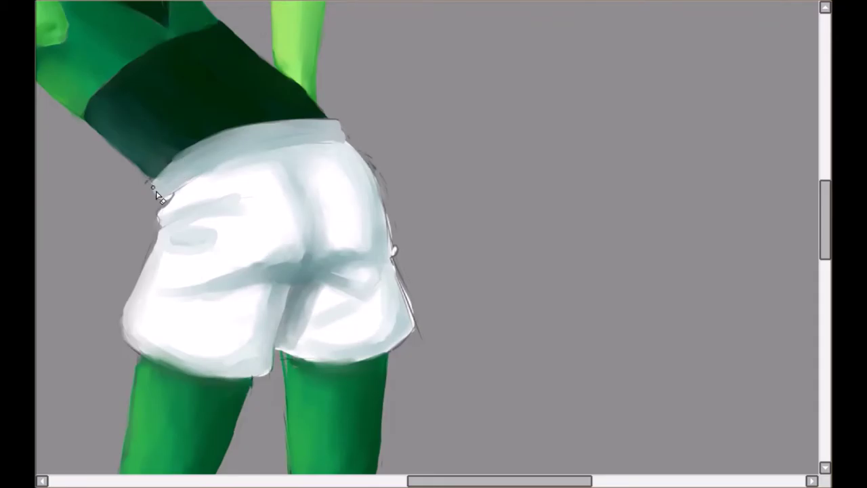
Erase the sketch lines around the shorts' outer edge and draw short rib lines across the waistband
scroll(223, 237, "up", 2)
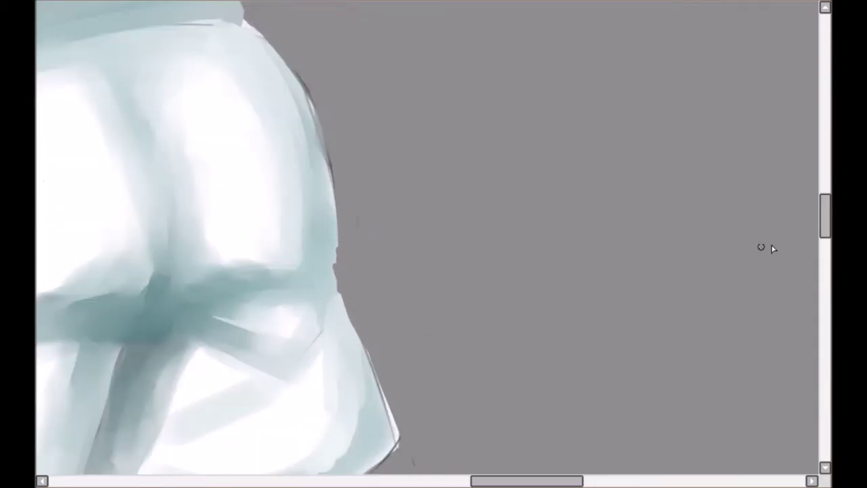
scroll(217, 341, "down", 1)
scroll(265, 97, "left", 2)
left_click_drag(317, 65, 319, 88)
left_click_drag(288, 66, 290, 90)
left_click_drag(252, 70, 254, 95)
left_click_drag(216, 74, 218, 101)
left_click_drag(177, 88, 187, 115)
left_click_drag(141, 96, 149, 128)
Switch the backdrop to white and erase stray sketch marks around the bent arm, torso and legs
scroll(347, 94, "down", 2)
scroll(285, 420, "up", 2)
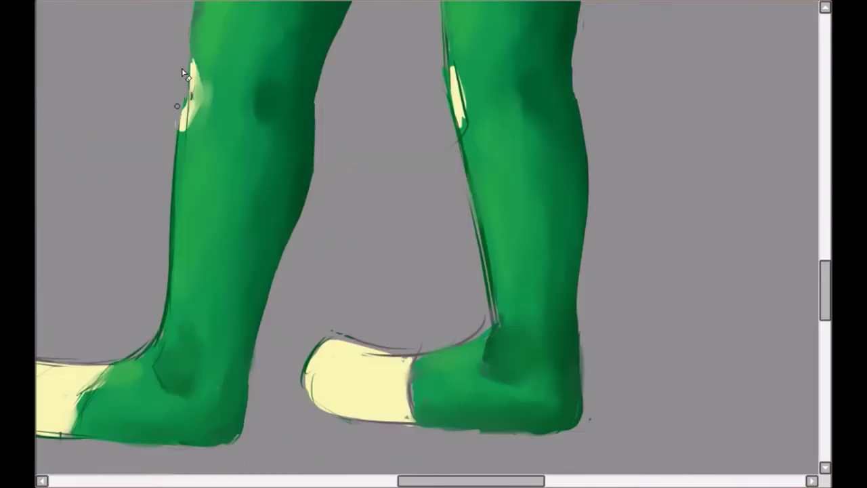
scroll(309, 137, "up", 3)
left_click(544, 77)
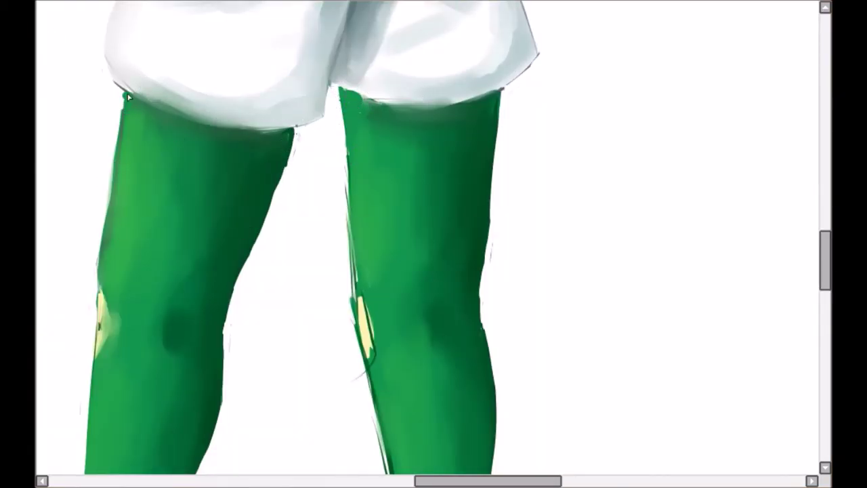
scroll(421, 204, "up", 5)
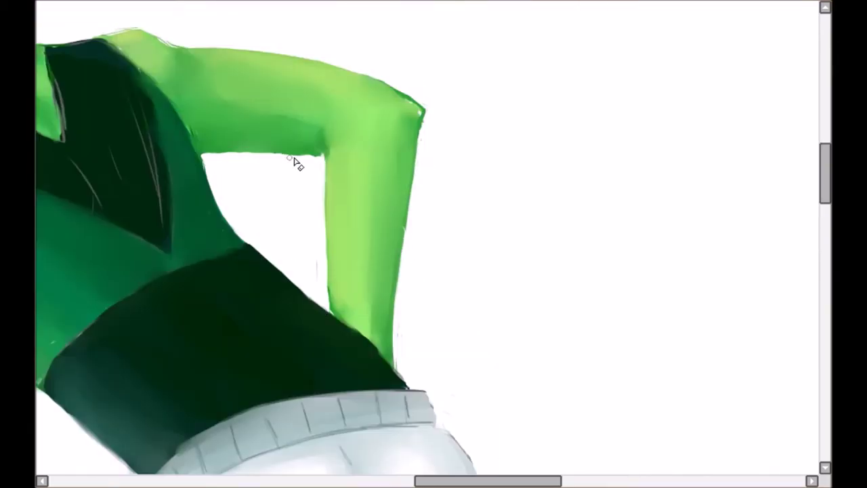
scroll(309, 397, "down", 3)
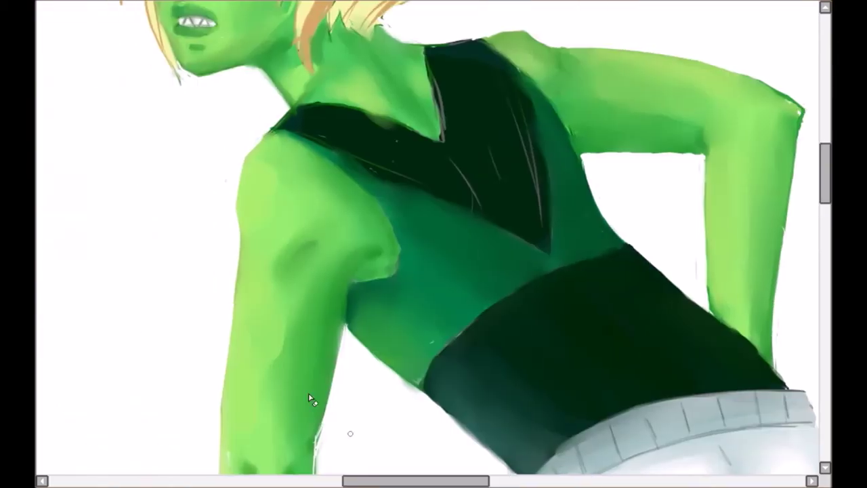
scroll(344, 106, "down", 10)
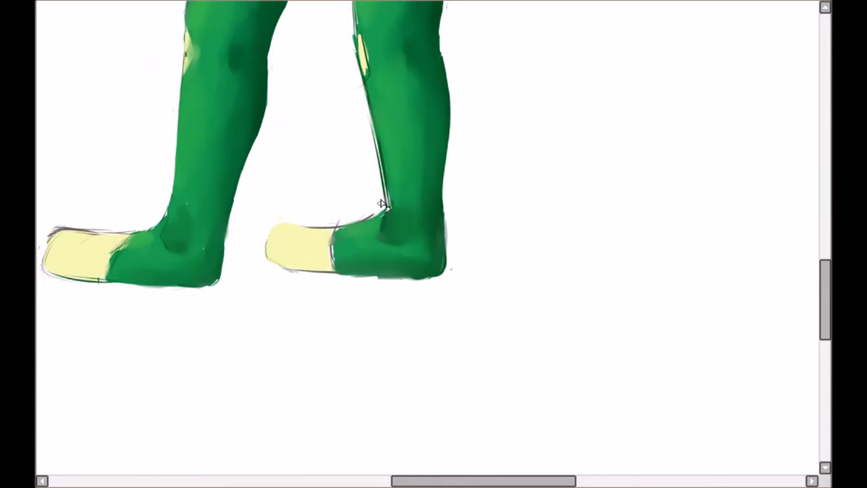
scroll(434, 244, "down", 5)
scroll(652, 430, "up", 6)
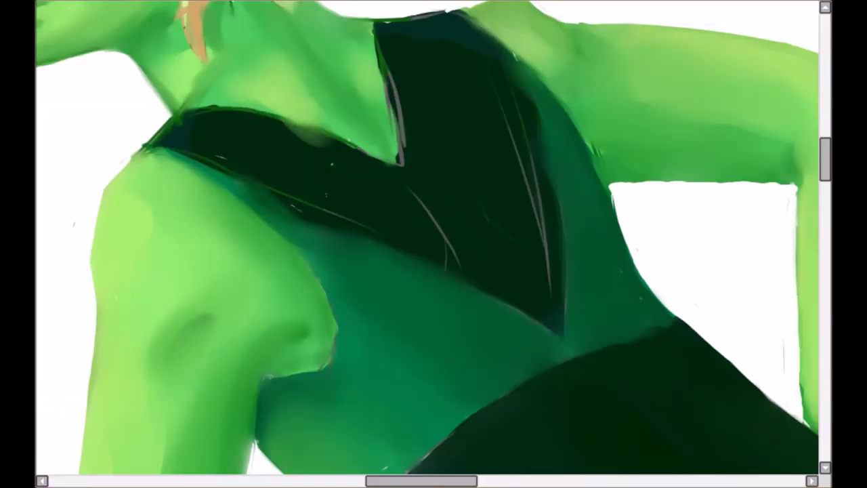
Repaint the V-shaped collar in dark green over its sketch lines, sharpen its edges and blend the teal panel beside it
mouse_move(474, 21)
left_mouse_down()
mouse_move(529, 145)
mouse_move(434, 135)
mouse_move(393, 101)
mouse_move(391, 33)
mouse_move(323, 153)
mouse_move(335, 215)
left_mouse_up()
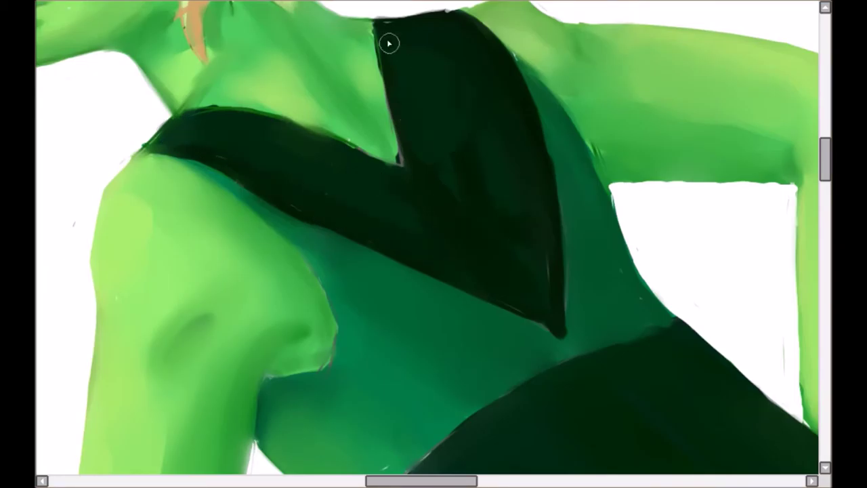
mouse_move(459, 63)
left_mouse_down()
mouse_move(384, 209)
mouse_move(439, 87)
mouse_move(240, 135)
mouse_move(370, 156)
left_mouse_up()
key("ctrl+z")
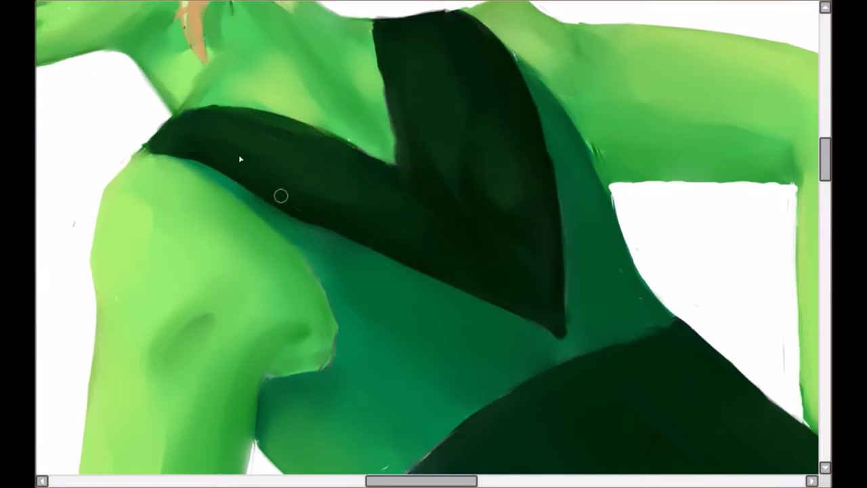
mouse_move(582, 301)
left_mouse_down()
mouse_move(483, 20)
mouse_move(534, 194)
mouse_move(554, 218)
left_mouse_up()
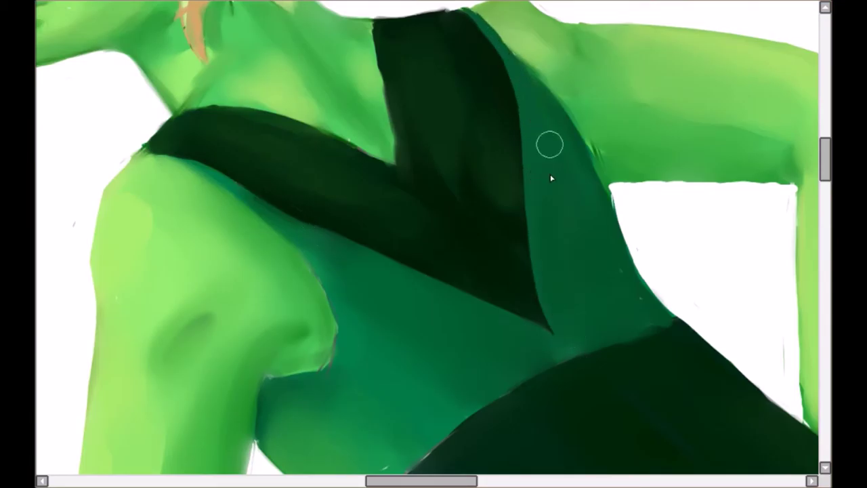
mouse_move(507, 47)
left_mouse_down()
mouse_move(522, 156)
mouse_move(502, 201)
left_mouse_up()
scroll(145, 207, "down", 3)
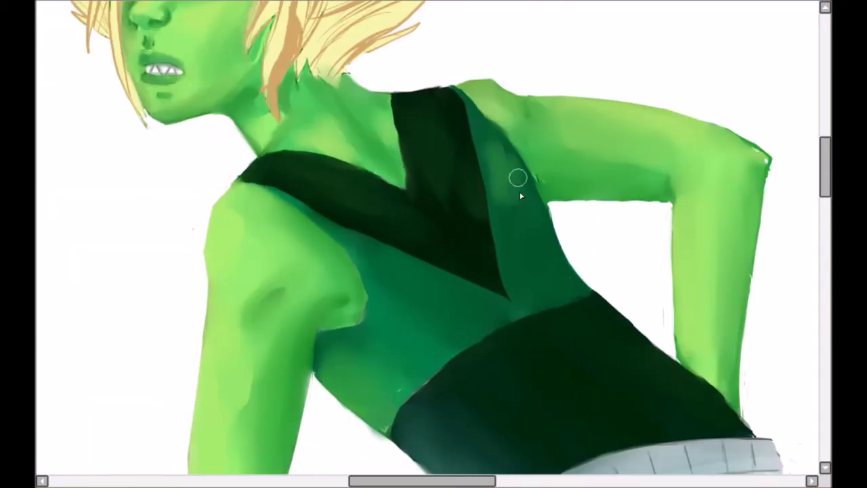
Erase leftover lines along the far leg's shin, the shorts' front edge and the lower torso
scroll(230, 4, "down", 2)
scroll(230, 4, "down", 1)
scroll(399, 408, "up", 3)
scroll(334, 60, "right", 2)
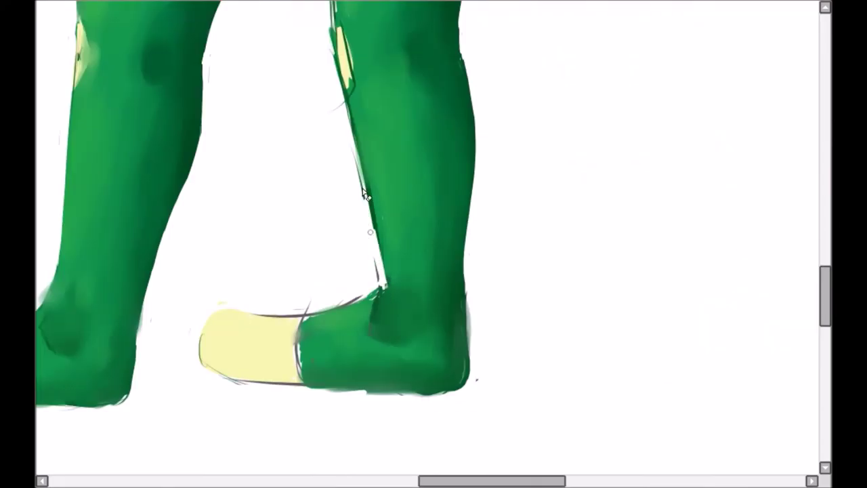
scroll(374, 220, "down", 3)
scroll(374, 220, "up", 3)
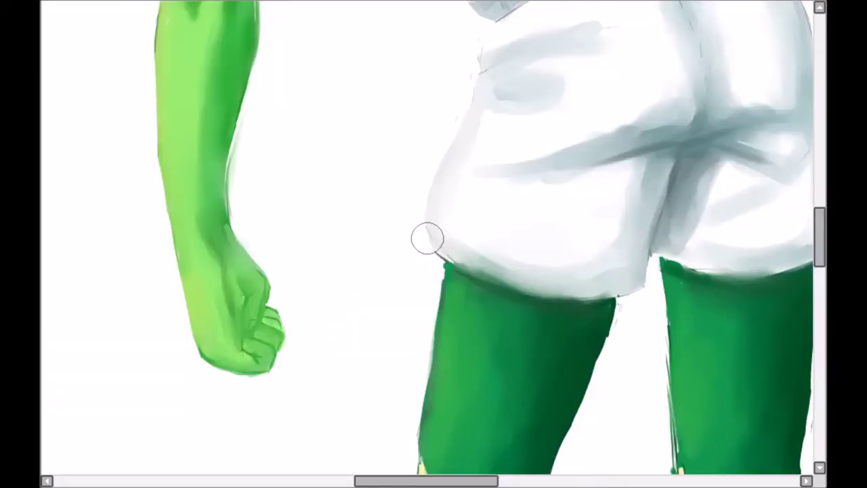
scroll(64, 6, "up", 5)
scroll(168, 450, "up", 2)
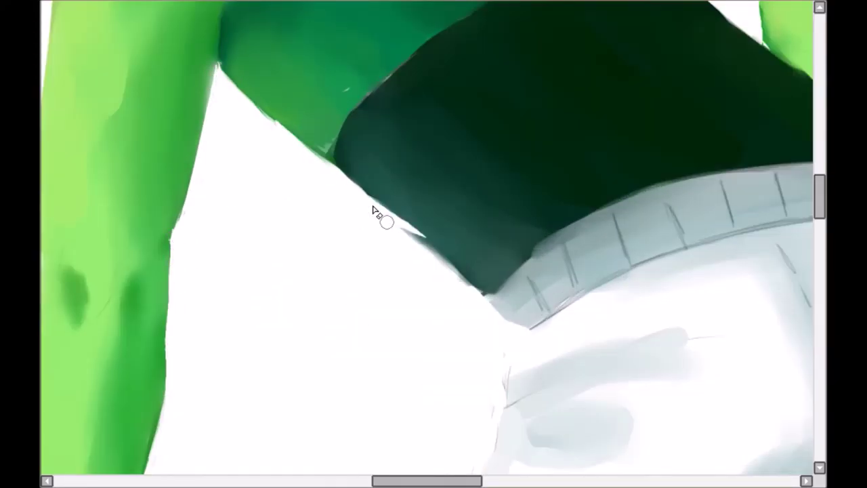
Finish erasing stray marks along the torso and leg edges, and check the silhouette against the grey backdrop
scroll(325, 173, "up", 5)
scroll(542, 310, "up", 3)
scroll(316, 271, "down", 10)
scroll(820, 284, "up", 1)
scroll(508, 228, "up", 3)
scroll(402, 267, "down", 6)
scroll(234, 267, "left", 3)
scroll(192, 14, "down", 3)
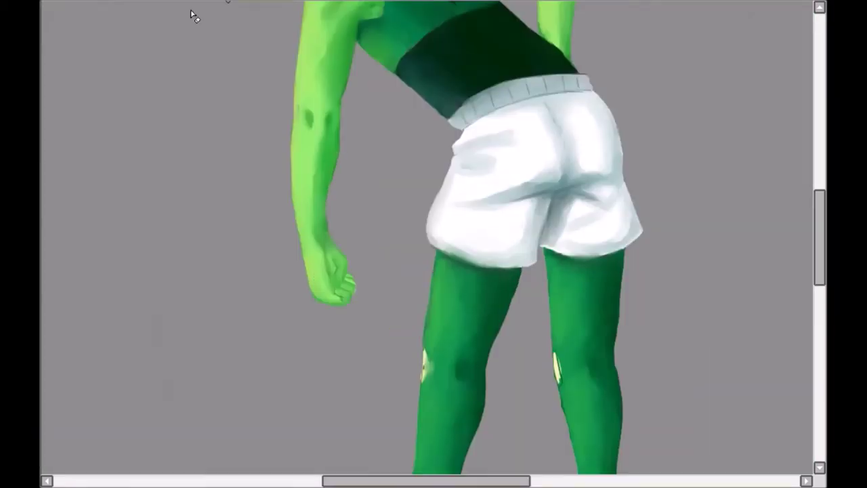
Return to the white backdrop and clean up the remaining specks and rough edges around the elbow and both arms
scroll(192, 15, "up", 3)
scroll(434, 237, "down", 5)
scroll(433, 238, "up", 8)
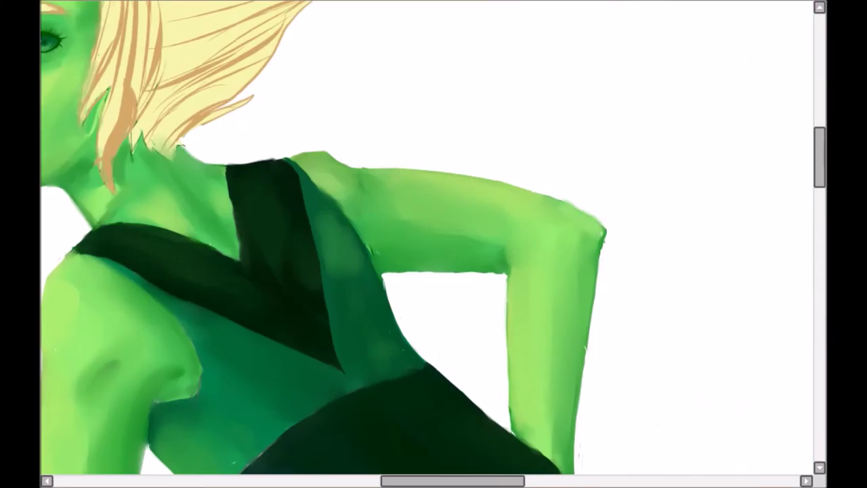
scroll(258, 323, "up", 3)
scroll(536, 130, "down", 3)
scroll(536, 130, "up", 4)
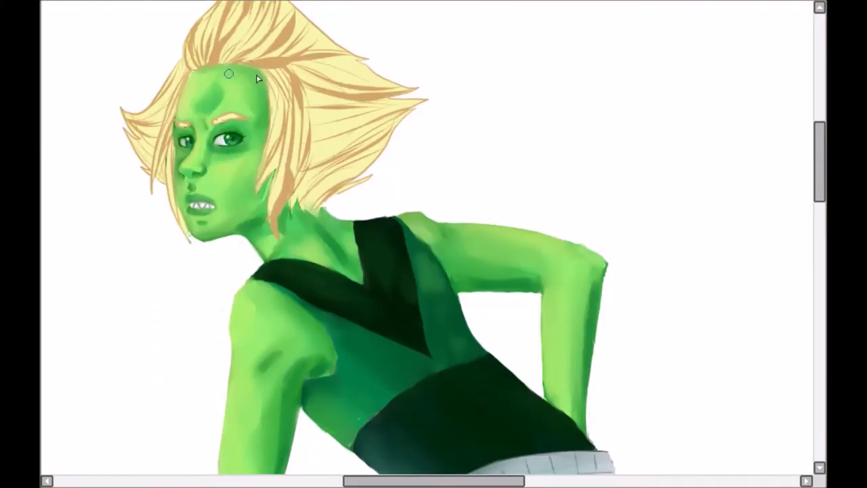
scroll(276, 204, "down", 5)
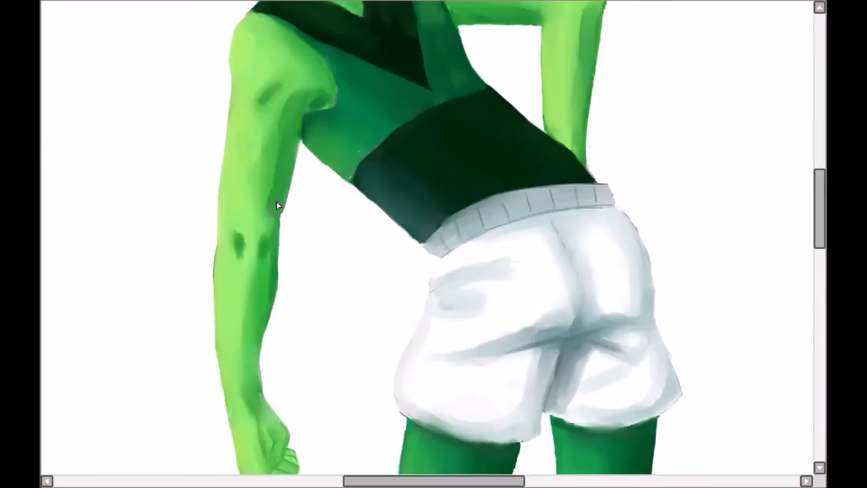
scroll(419, 100, "up", 4)
scroll(83, 325, "down", 7)
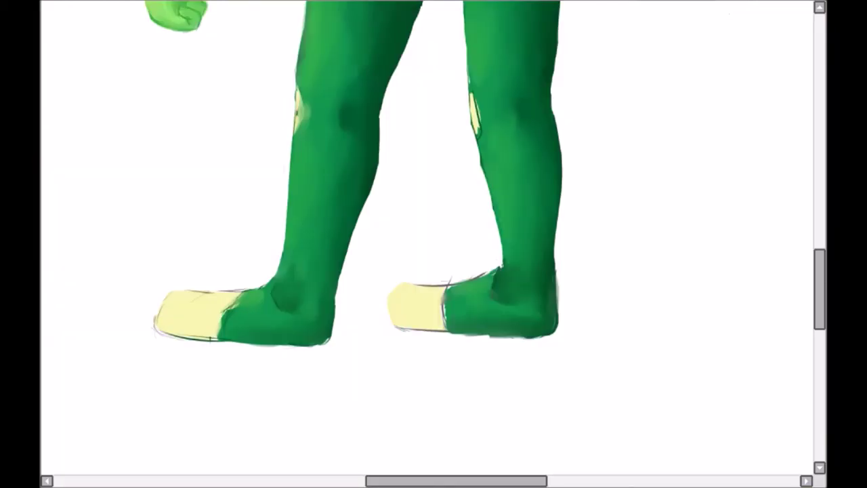
Add tan shading to the pale yellow toe caps and knee patches
left_click_drag(162, 332, 222, 333)
left_click_drag(185, 299, 225, 303)
left_click_drag(438, 330, 416, 325)
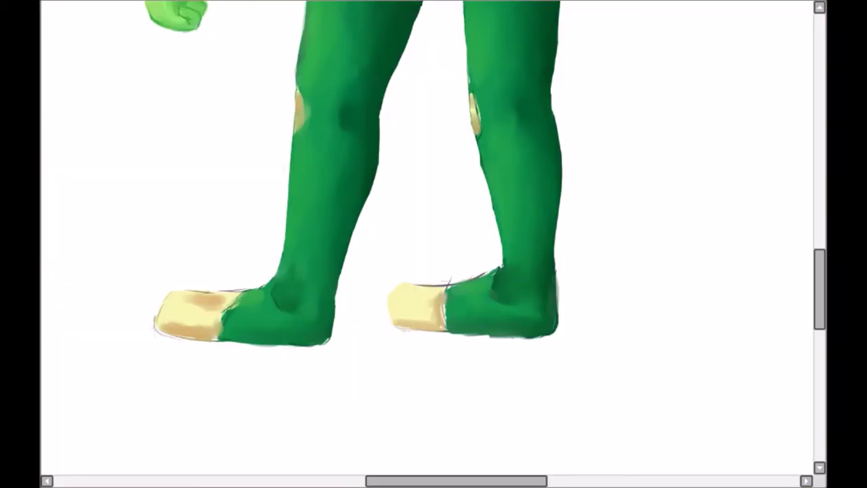
Blend the tan shading across both toe caps and erase the sketch outlines around the feet
left_click_drag(162, 319, 207, 316)
left_click_drag(400, 313, 433, 310)
left_click_drag(177, 298, 230, 301)
left_click_drag(416, 298, 447, 319)
key("Delete")
key("Delete")
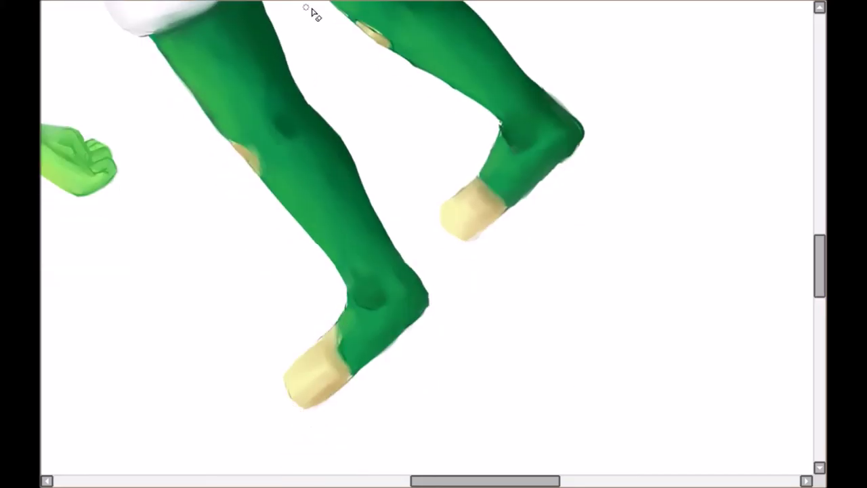
key("Home")
Blend the hair's tan line strands into the pale yellow base over the grey backdrop
scroll(530, 364, "down", 5)
scroll(142, 215, "up", 2)
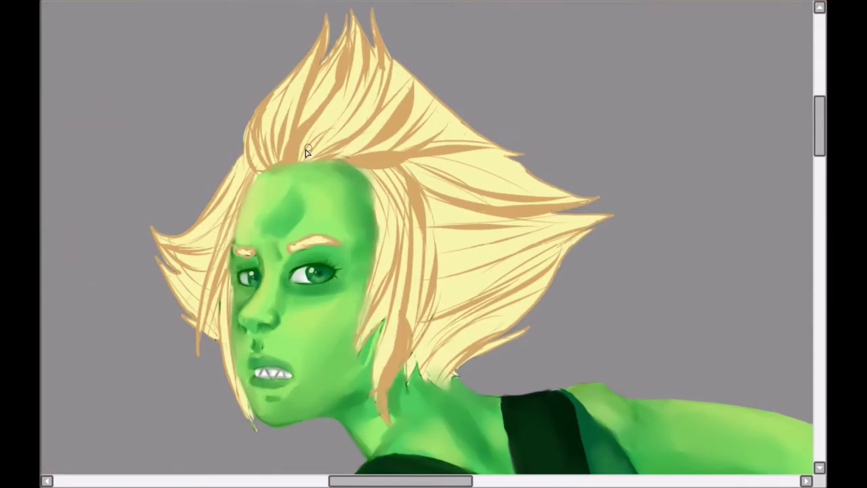
mouse_move(299, 137)
left_mouse_down()
mouse_move(265, 142)
mouse_move(366, 155)
mouse_move(316, 141)
mouse_move(386, 169)
mouse_move(499, 252)
mouse_move(467, 209)
mouse_move(213, 210)
mouse_move(220, 319)
left_mouse_up()
mouse_move(407, 304)
left_mouse_down()
mouse_move(362, 120)
mouse_move(400, 224)
left_mouse_up()
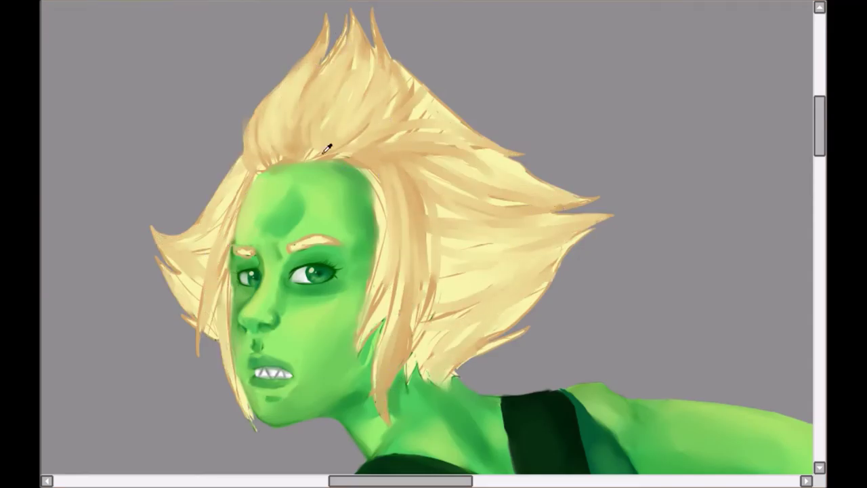
mouse_move(282, 134)
left_mouse_down()
mouse_move(528, 224)
mouse_move(271, 135)
left_mouse_up()
Smooth the swept-up hair above the forehead and paint fine tan strands through the crown and back of the hair
scroll(271, 136, "up", 3)
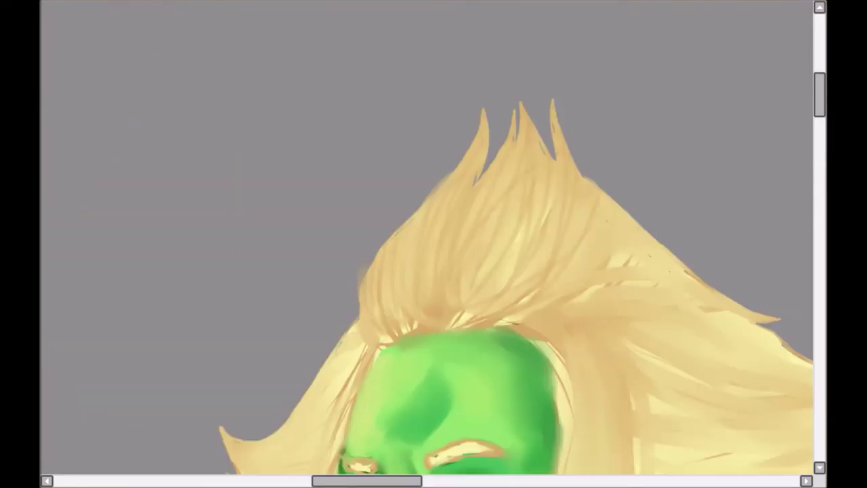
left_click_drag(497, 326, 395, 255)
scroll(395, 256, "down", 2)
mouse_move(261, 131)
left_mouse_down()
mouse_move(631, 201)
mouse_move(372, 76)
mouse_move(411, 357)
mouse_move(201, 190)
mouse_move(135, 291)
left_mouse_up()
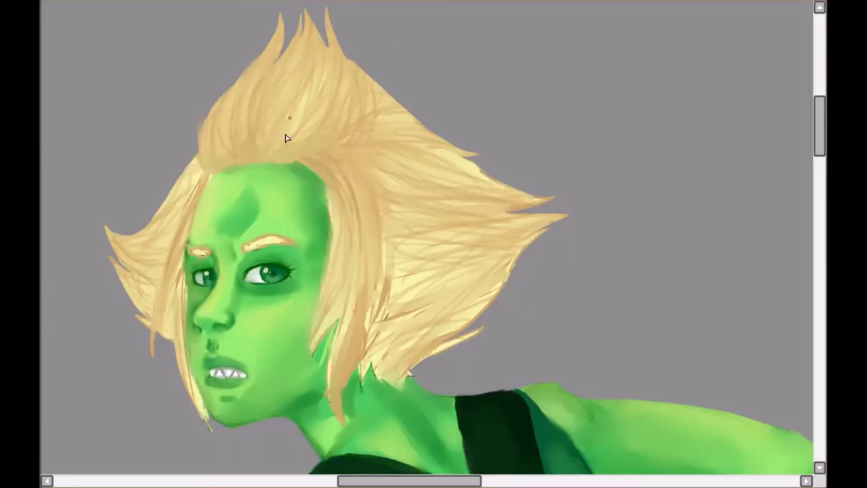
mouse_move(284, 136)
left_mouse_down()
mouse_move(170, 248)
mouse_move(439, 329)
left_mouse_up()
scroll(427, 239, "up", 2)
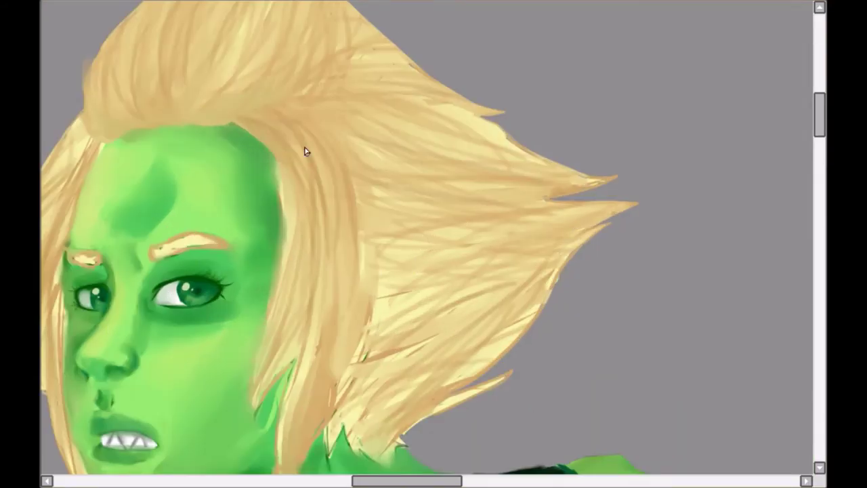
Paint and blend fine blond and tan strands in the side locks, lower back hair and the tuft beside the face
scroll(377, 226, "up", 5)
scroll(219, 411, "down", 6)
left_click_drag(218, 95, 133, 275)
left_click_drag(513, 396, 484, 312)
left_click_drag(498, 88, 474, 257)
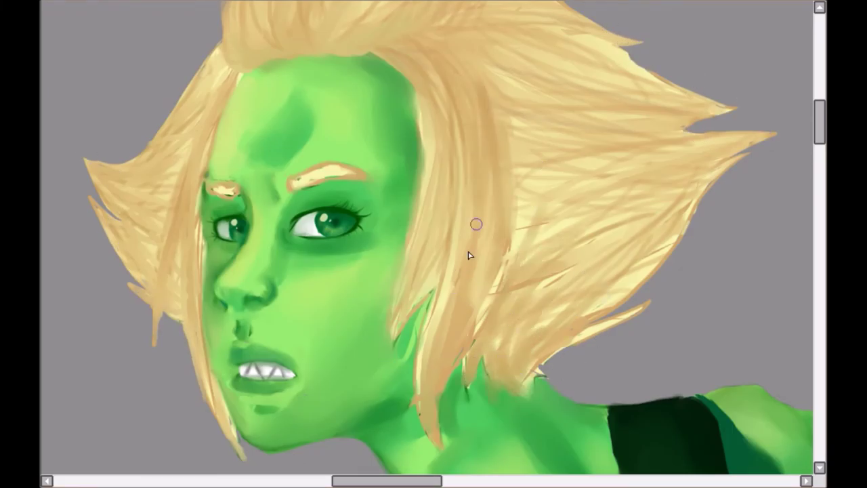
left_click_drag(474, 205, 145, 178)
scroll(145, 178, "down", 3)
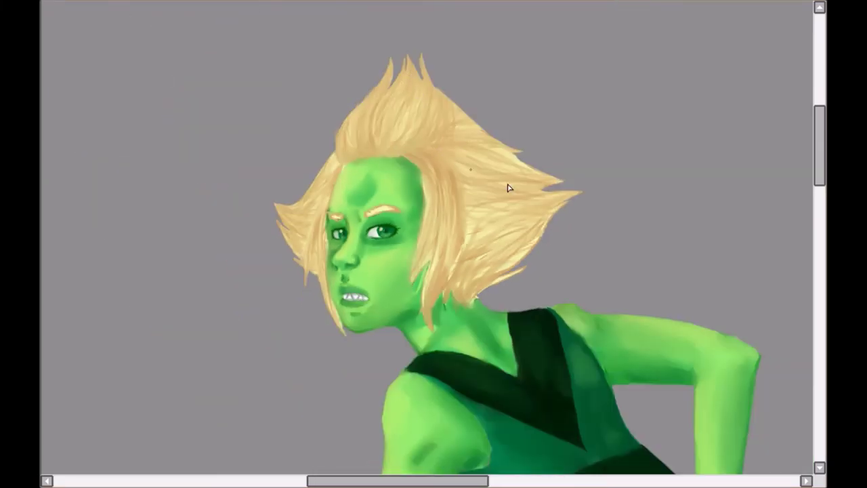
scroll(509, 188, "up", 2)
scroll(434, 243, "up", 3)
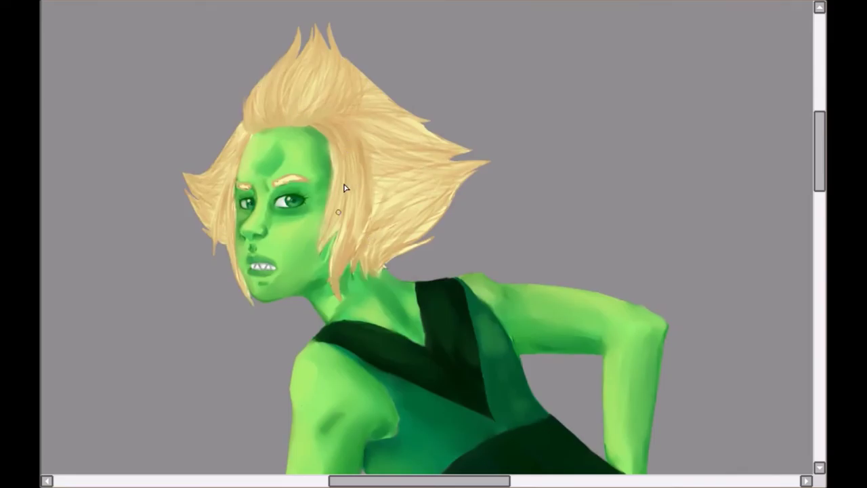
Paint and blend pale and tan strokes in both eyebrows
scroll(344, 188, "up", 5)
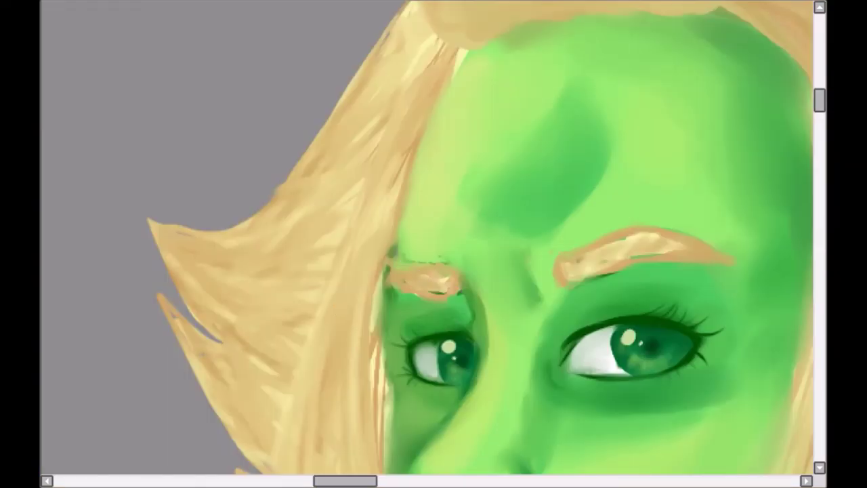
left_click_drag(569, 264, 718, 251)
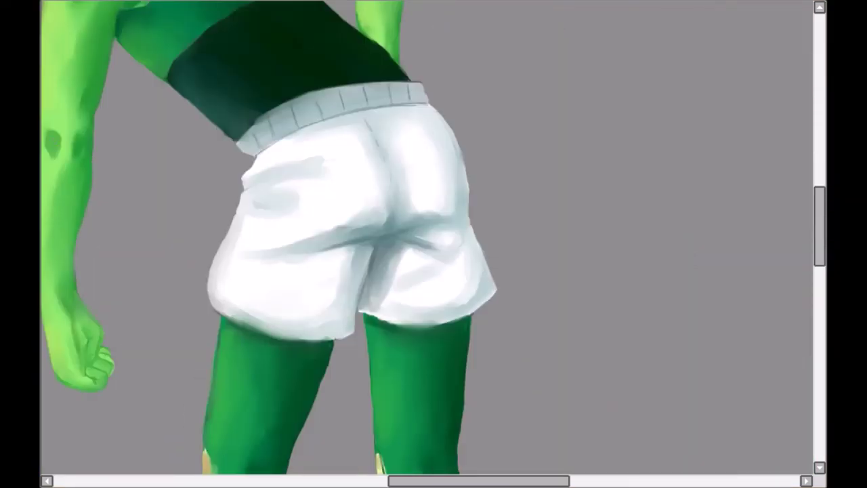
Paint a bright green alien head with slanted dark eyes, scale it down and place it near the hem of the white shorts
scroll(327, 320, "up", 3)
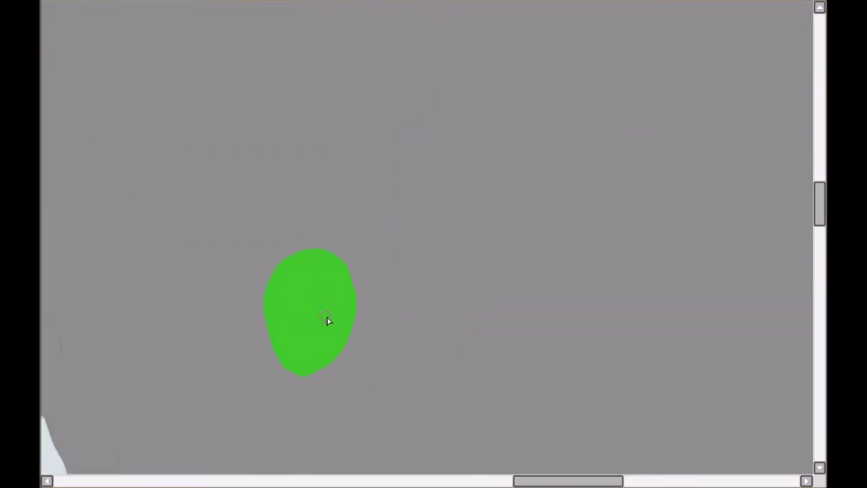
scroll(310, 312, "down", 3)
left_click_drag(387, 258, 196, 359)
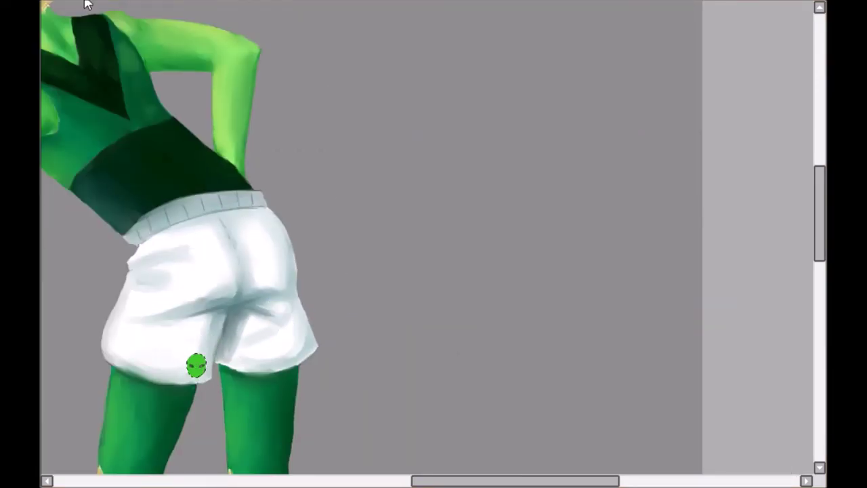
Duplicate the alien head into a scattered pattern across the shorts, trim it to the fabric edge and blend it with the shading
left_click_drag(79, 320, 135, 310)
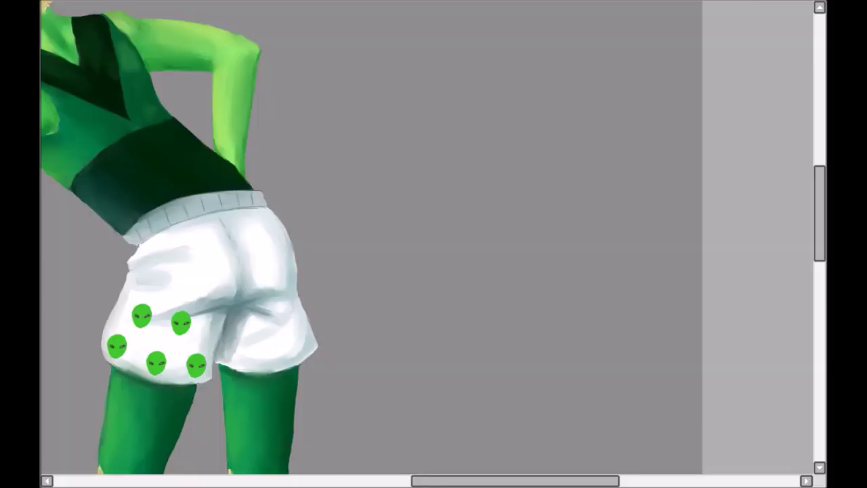
key("ctrl+v")
left_click_drag(300, 287, 339, 277)
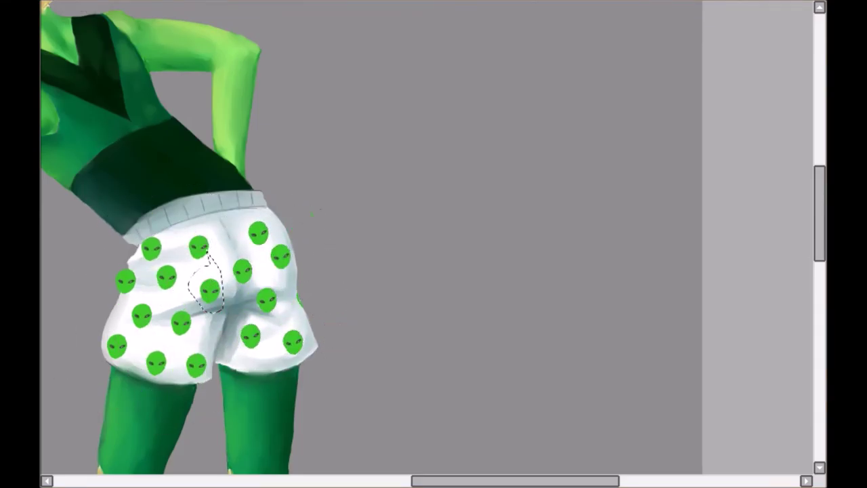
key("Return")
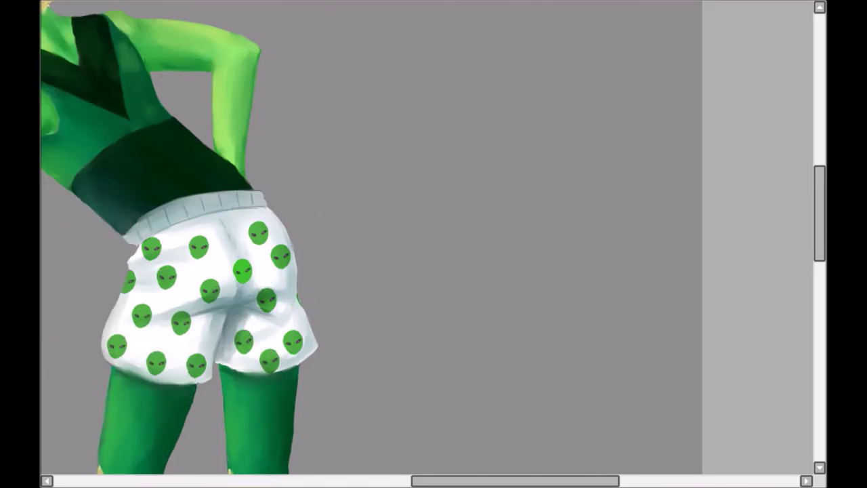
Paint a translucent white visor over the forehead and eyes, with a white rim softened and thinned along its edge
scroll(241, 252, "down", 3)
scroll(379, 169, "up", 3)
left_click_drag(318, 135, 420, 217)
scroll(468, 154, "up", 2)
mouse_move(467, 155)
left_mouse_down()
mouse_move(481, 240)
mouse_move(261, 277)
left_mouse_up()
scroll(199, 304, "up", 1)
left_click_drag(199, 304, 339, 139)
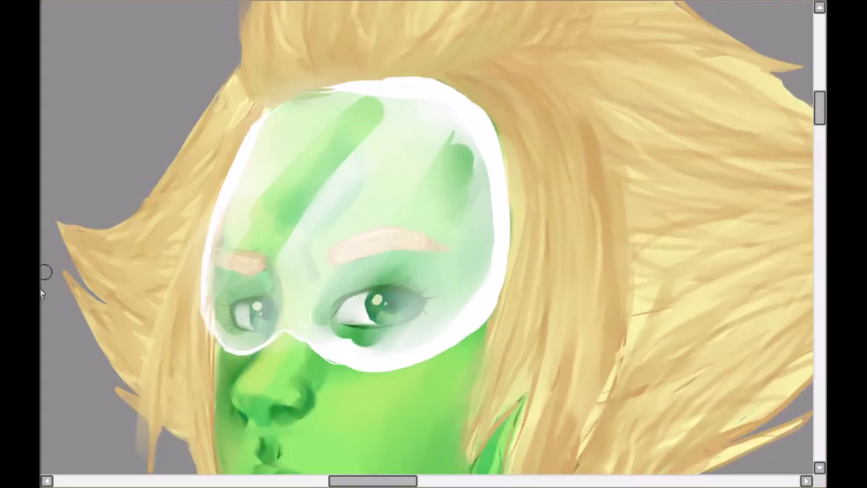
mouse_move(248, 268)
left_mouse_down()
mouse_move(387, 300)
mouse_move(354, 339)
left_mouse_up()
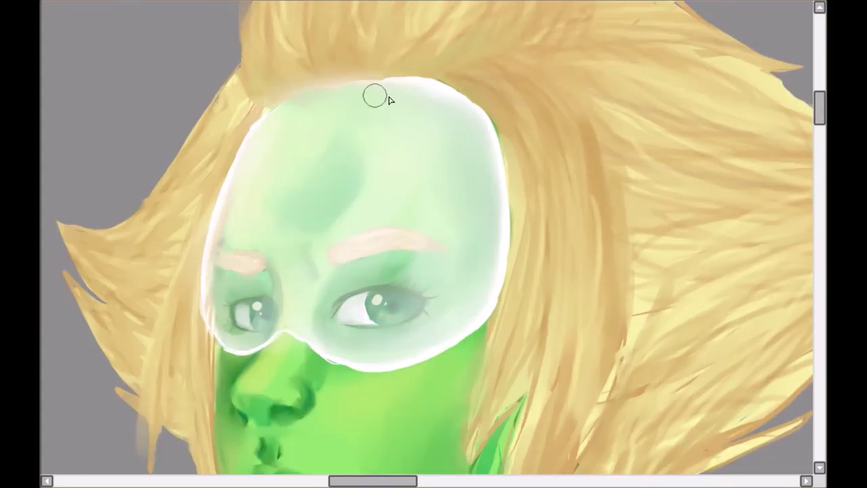
Paint a glossy green inverted-triangle gem on the forehead over the visor and check the whole figure
scroll(227, 287, "up", 1)
left_click_drag(256, 183, 233, 189)
mouse_move(274, 152)
left_mouse_down()
mouse_move(185, 101)
mouse_move(196, 125)
left_mouse_up()
key("ctrl+0")
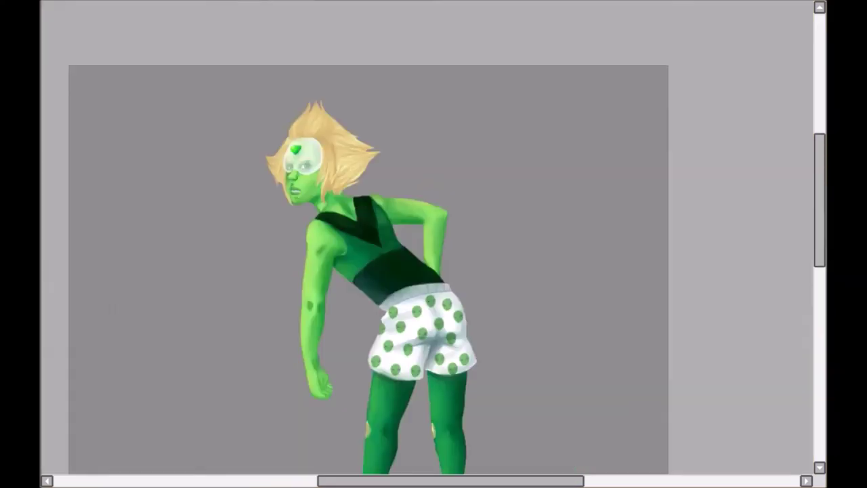
scroll(434, 244, "down", 1)
scroll(295, 53, "up", 3)
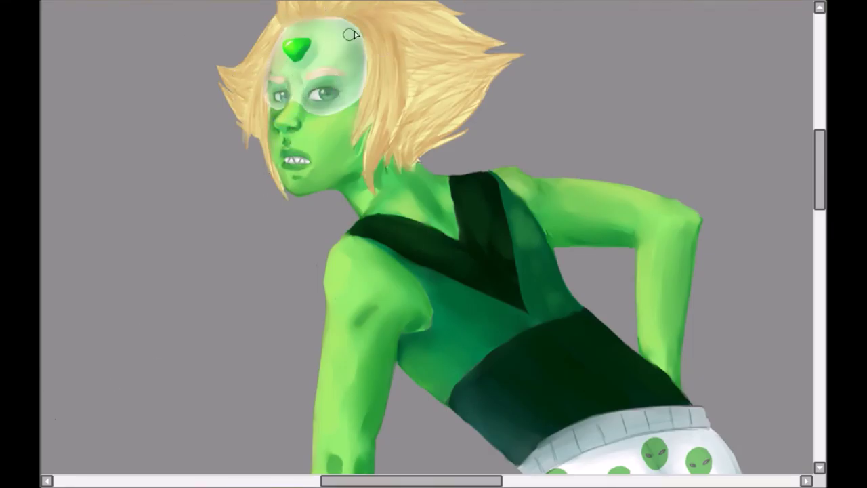
key("ctrl+0")
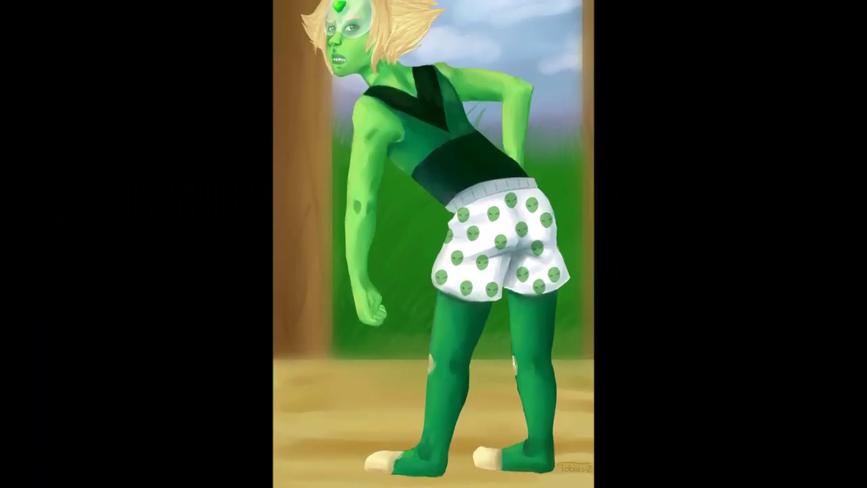